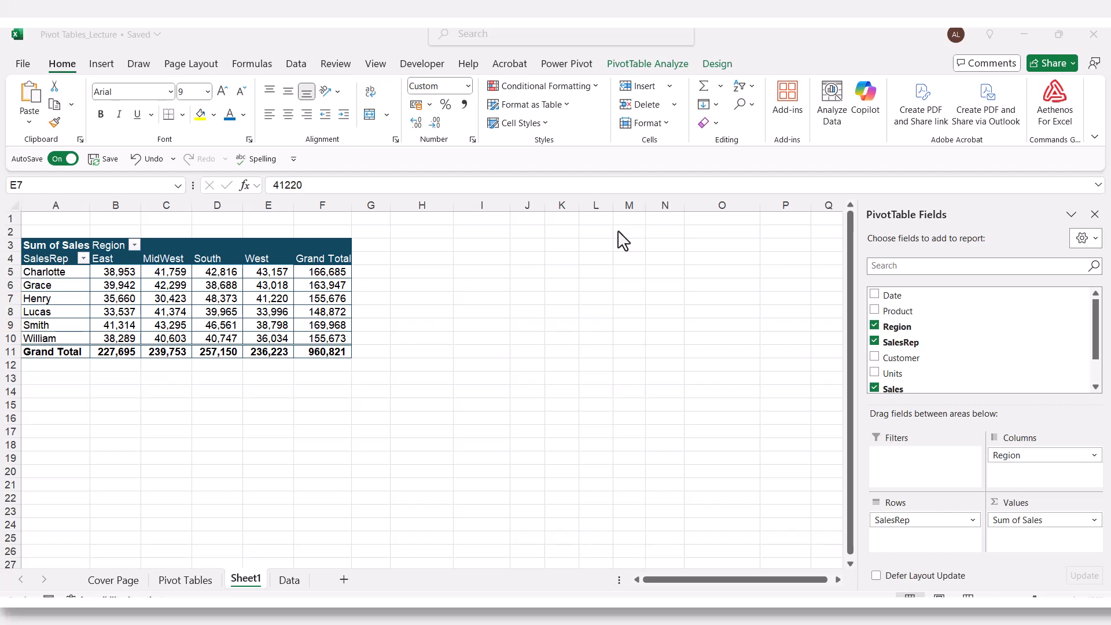
# Step: Compare the Sum of Sales pivot table on Sheet1 with its source records on the Data sheet
pyautogui.click(409, 309)
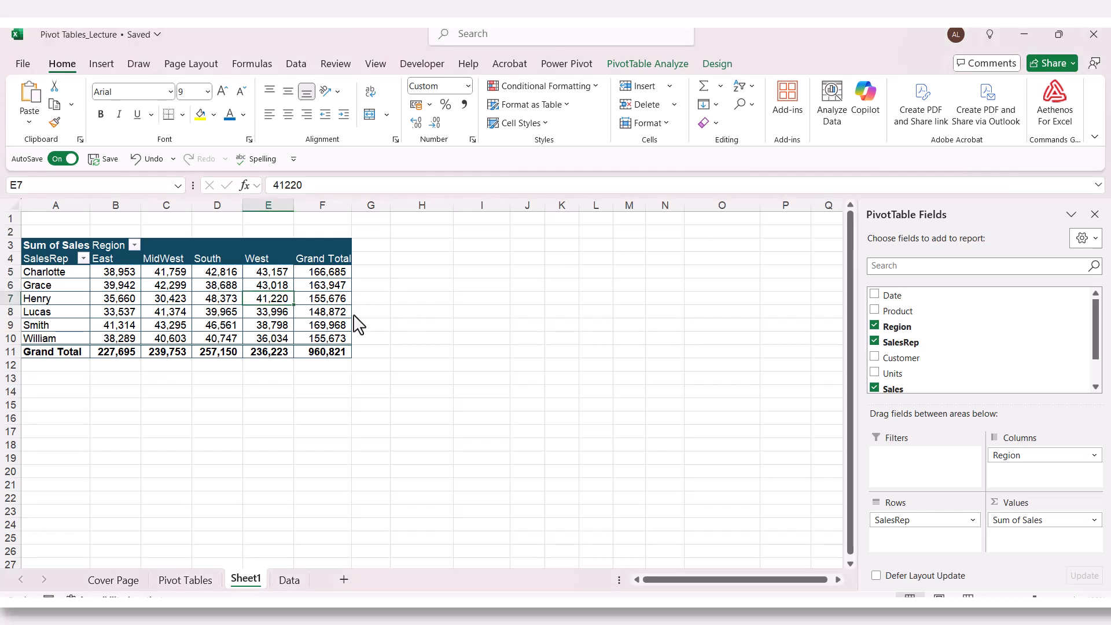
pyautogui.click(433, 315)
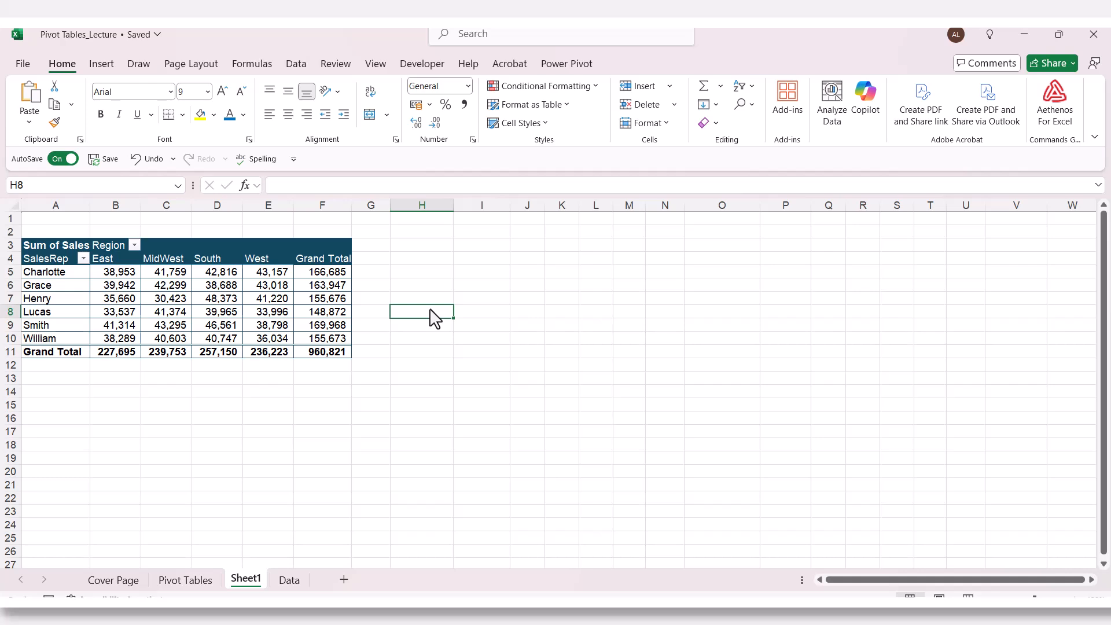
pyautogui.click(285, 313)
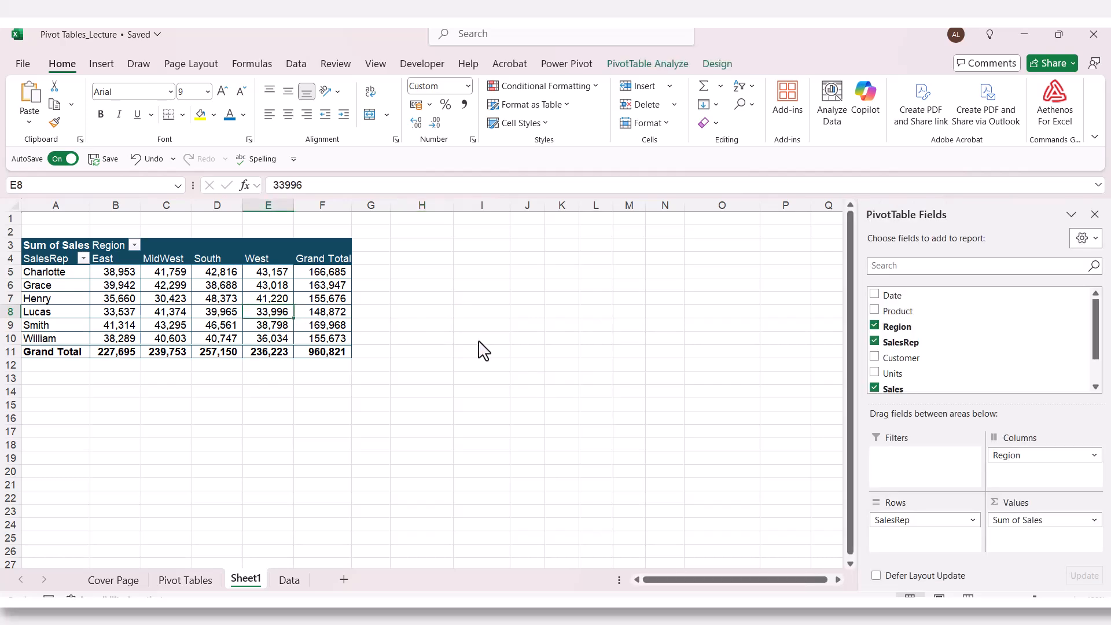
pyautogui.click(194, 578)
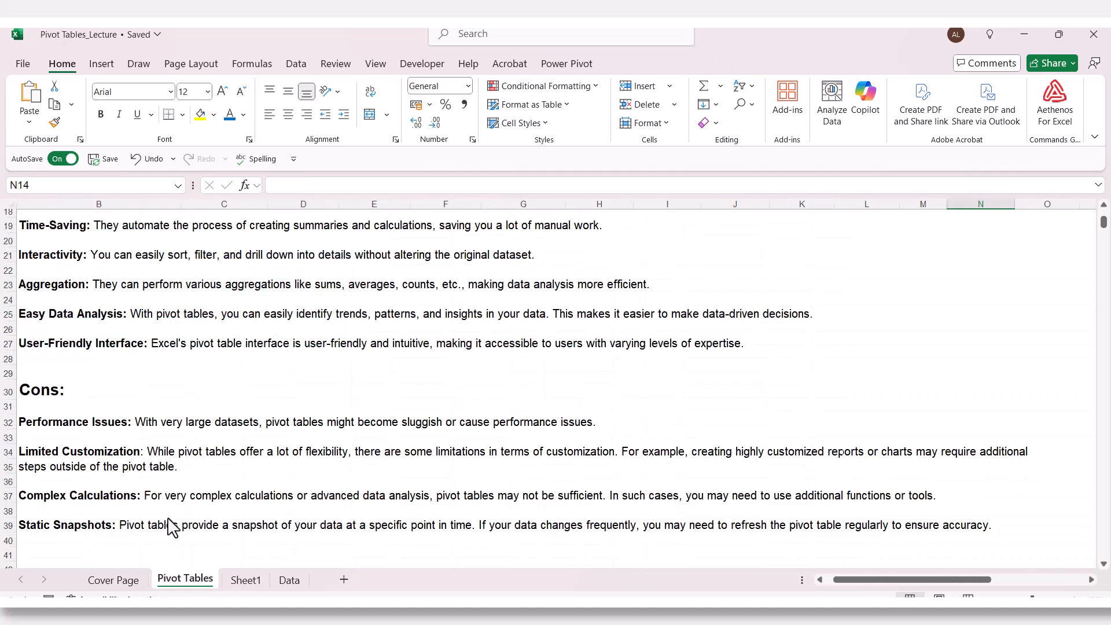
pyautogui.click(244, 581)
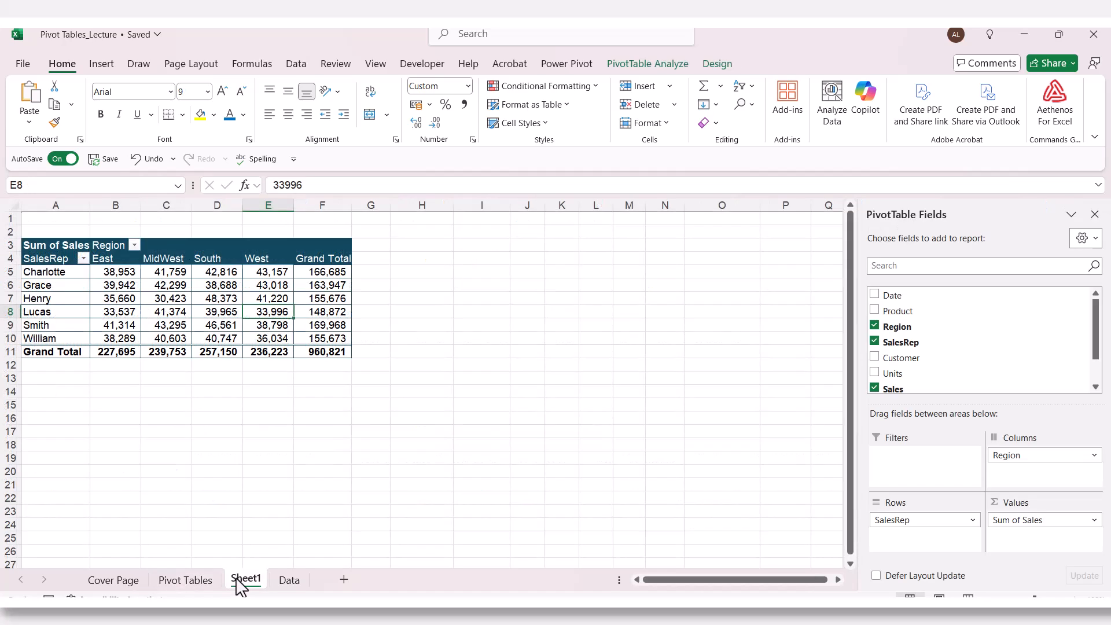
pyautogui.click(285, 581)
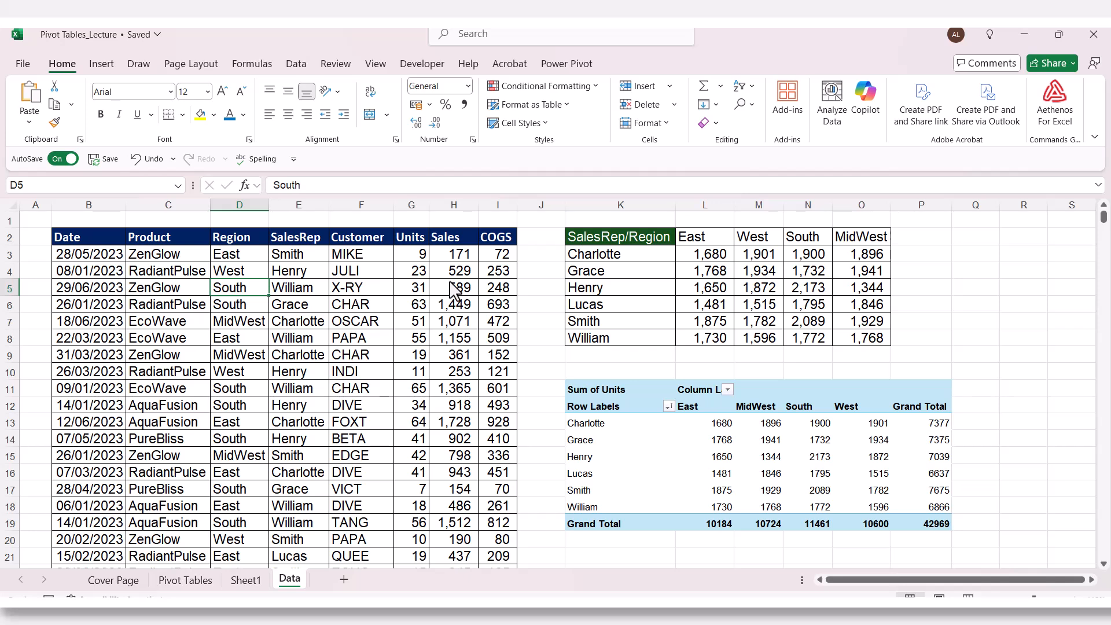
pyautogui.click(244, 581)
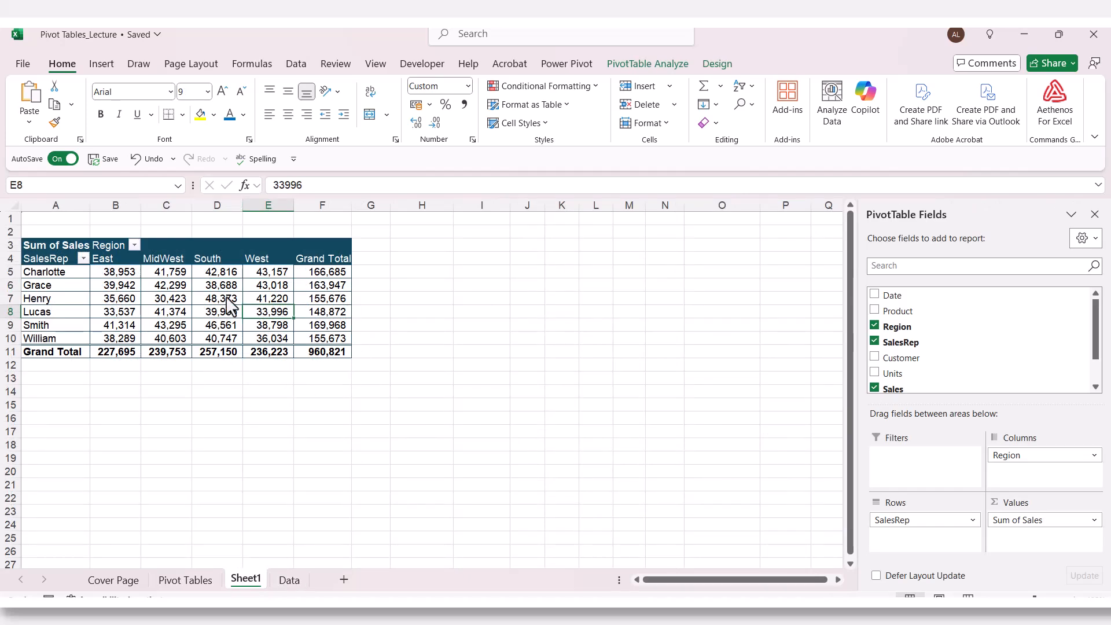
pyautogui.moveTo(231, 305)
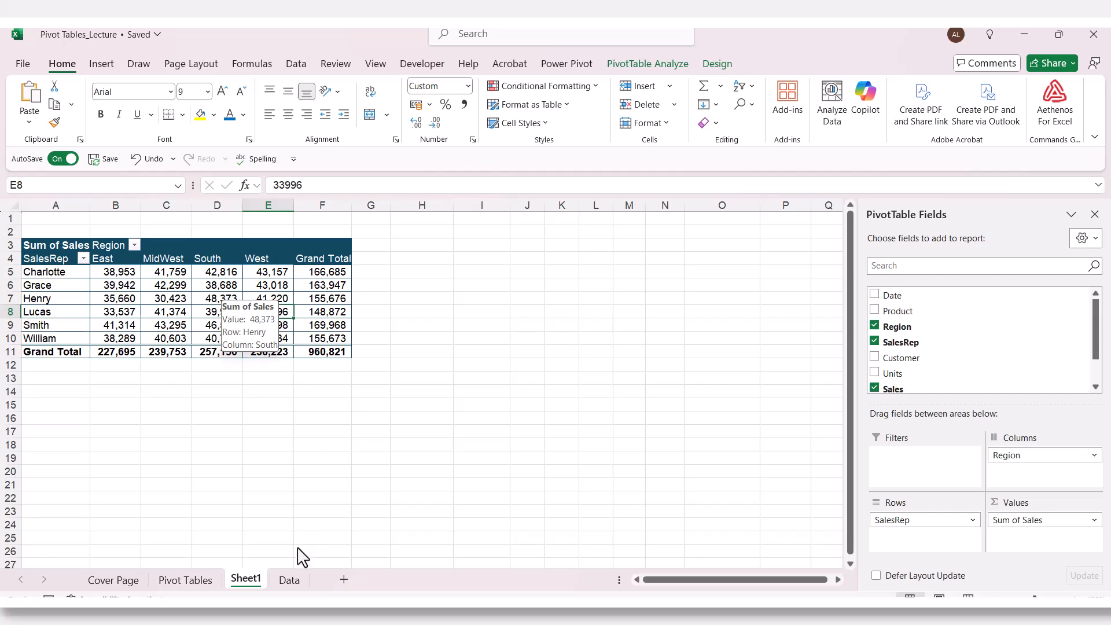
pyautogui.click(289, 580)
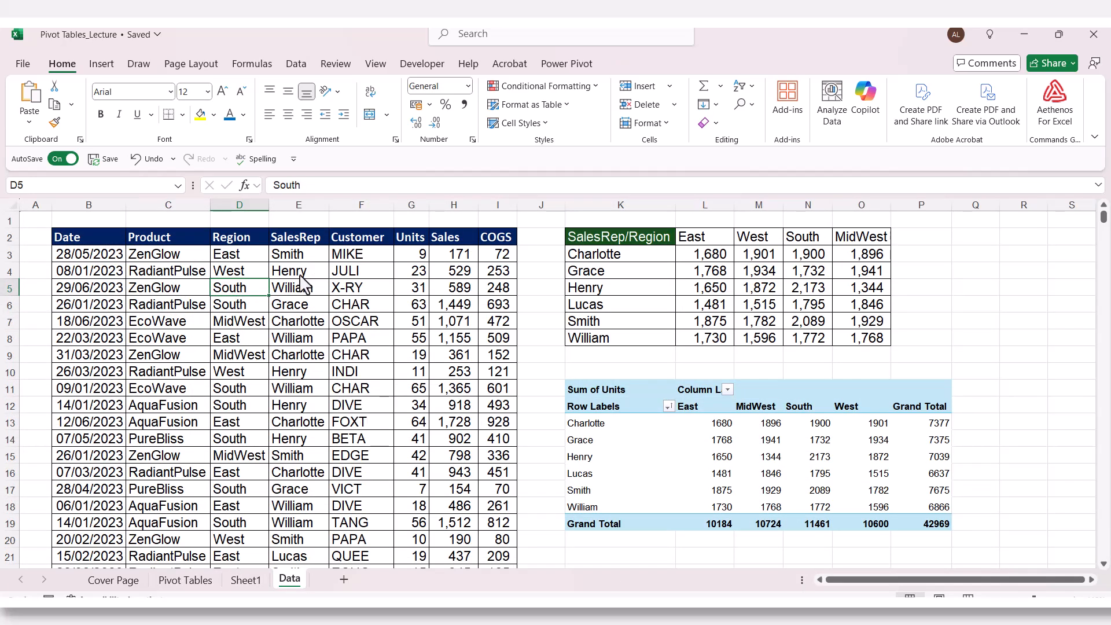
pyautogui.click(240, 585)
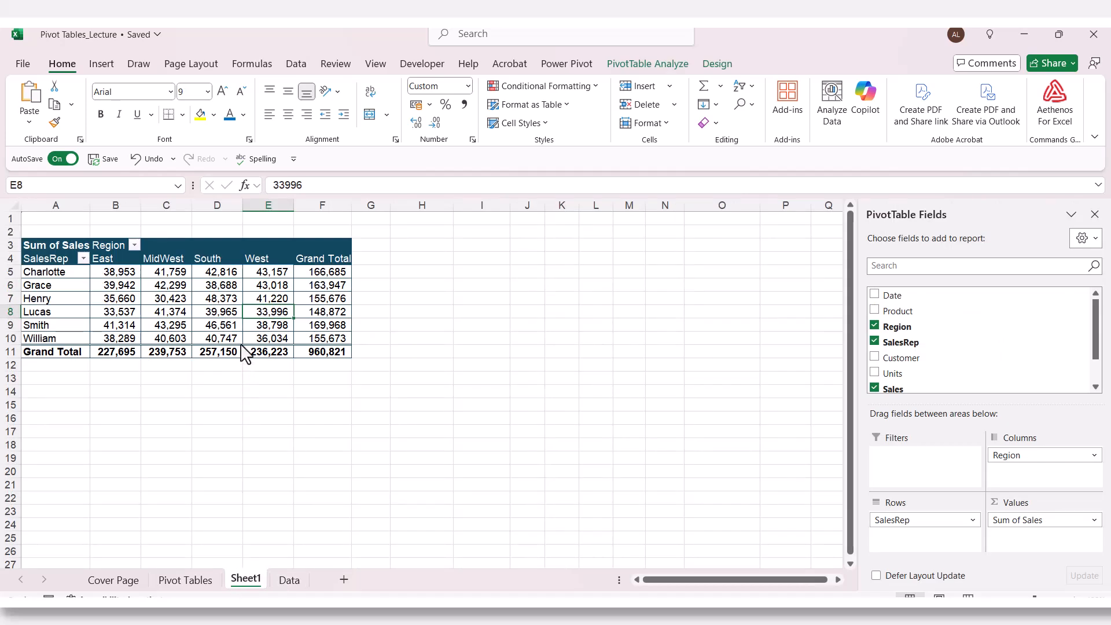
# Step: Set the Sales value of the first record on the Data sheet, cell H3, to 1,000,000
pyautogui.click(290, 580)
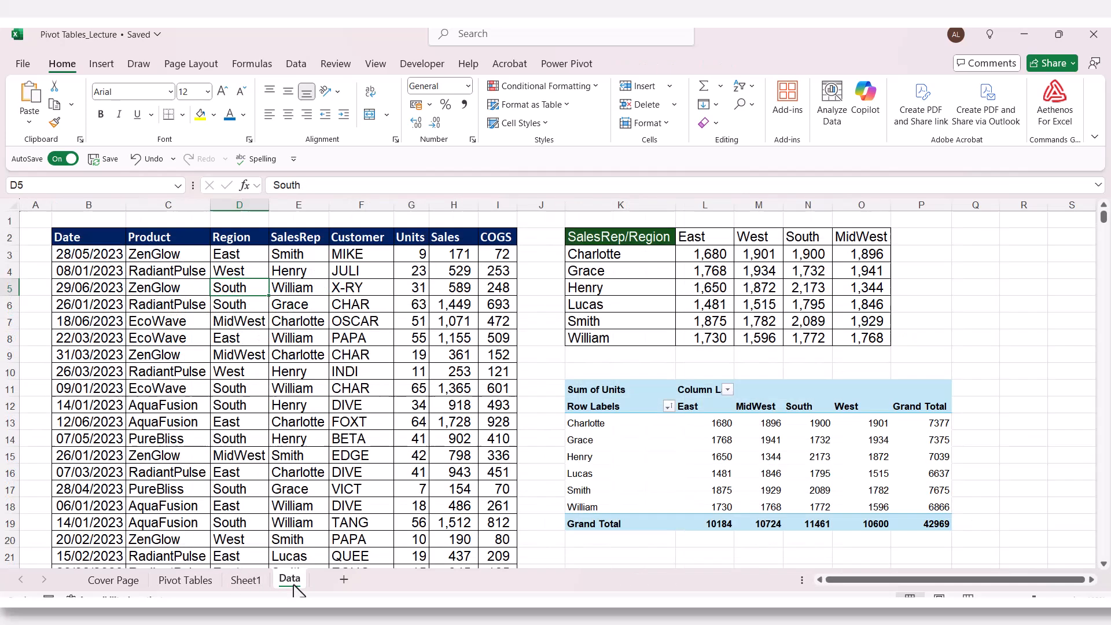
pyautogui.click(447, 257)
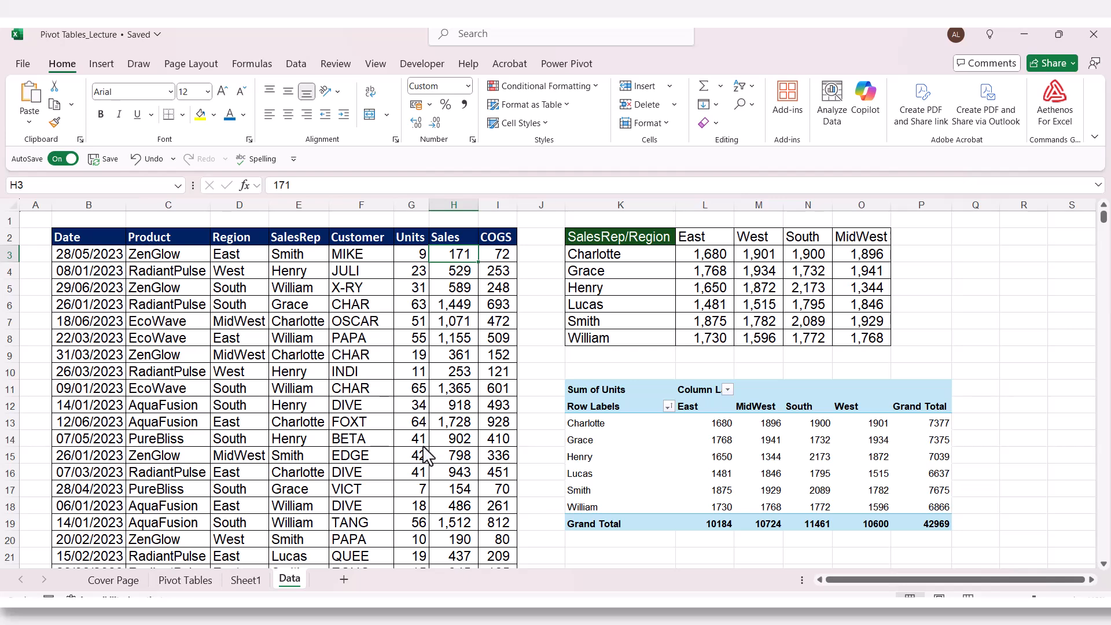
pyautogui.write('1,000,')
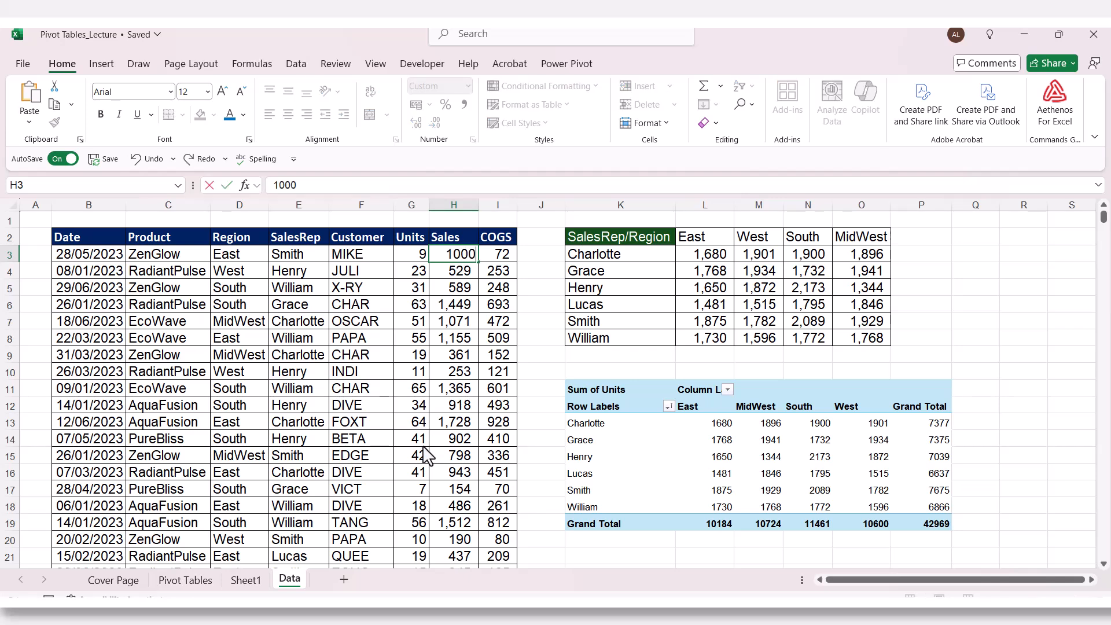
pyautogui.write('000')
pyautogui.press('Return')
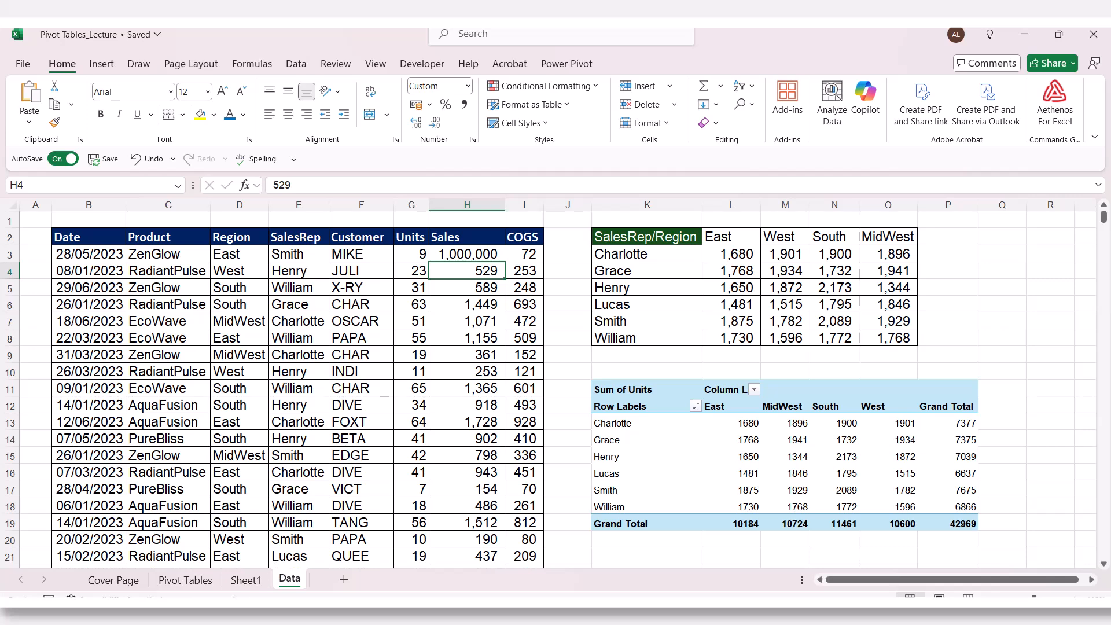
# Step: Check whether the pivot table on Sheet1 reflects the changed Sales value in the source data
pyautogui.click(250, 583)
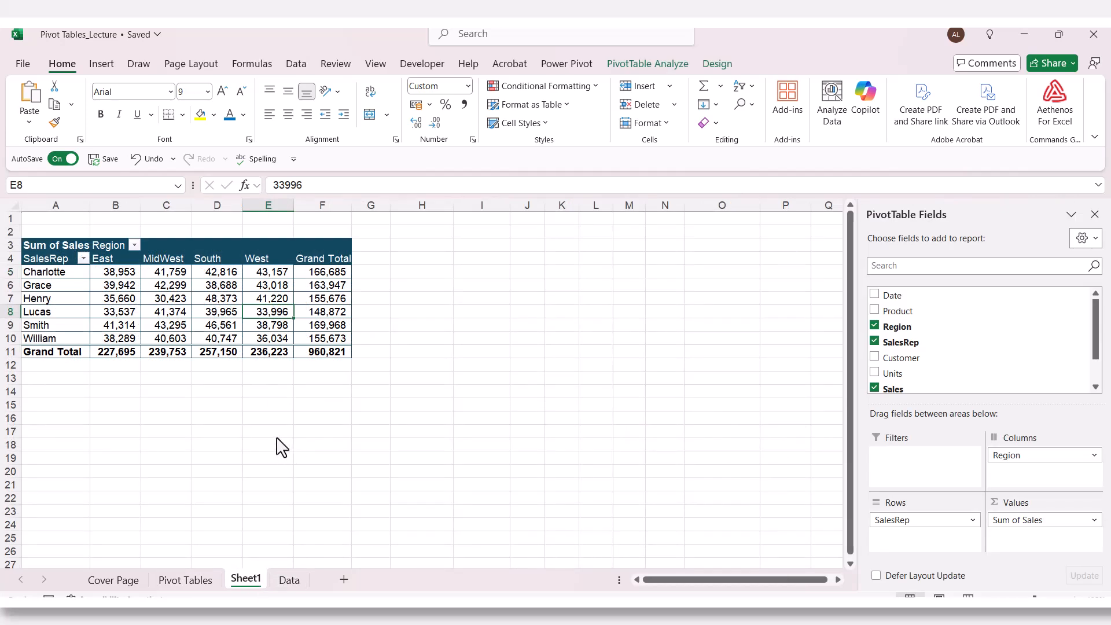
pyautogui.click(294, 587)
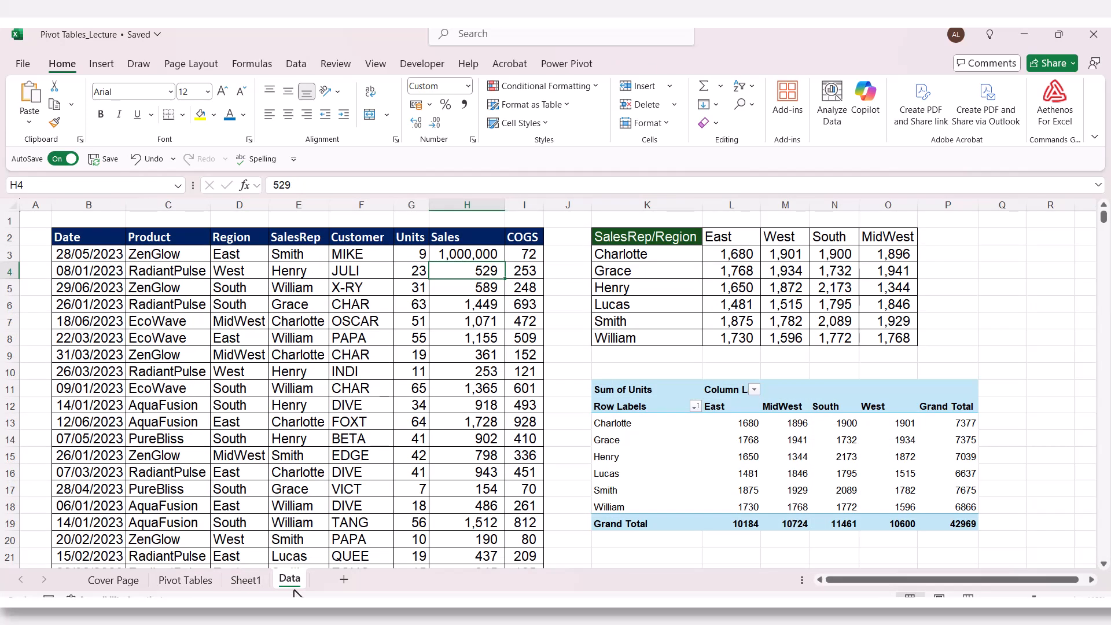
pyautogui.click(249, 584)
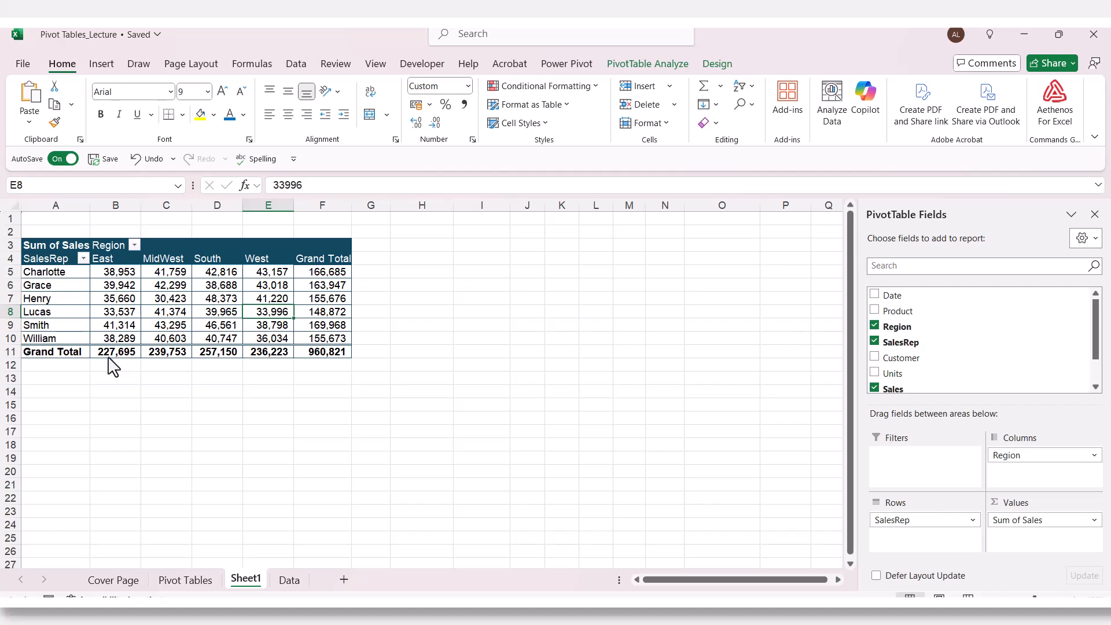
pyautogui.moveTo(123, 364)
pyautogui.moveTo(153, 342)
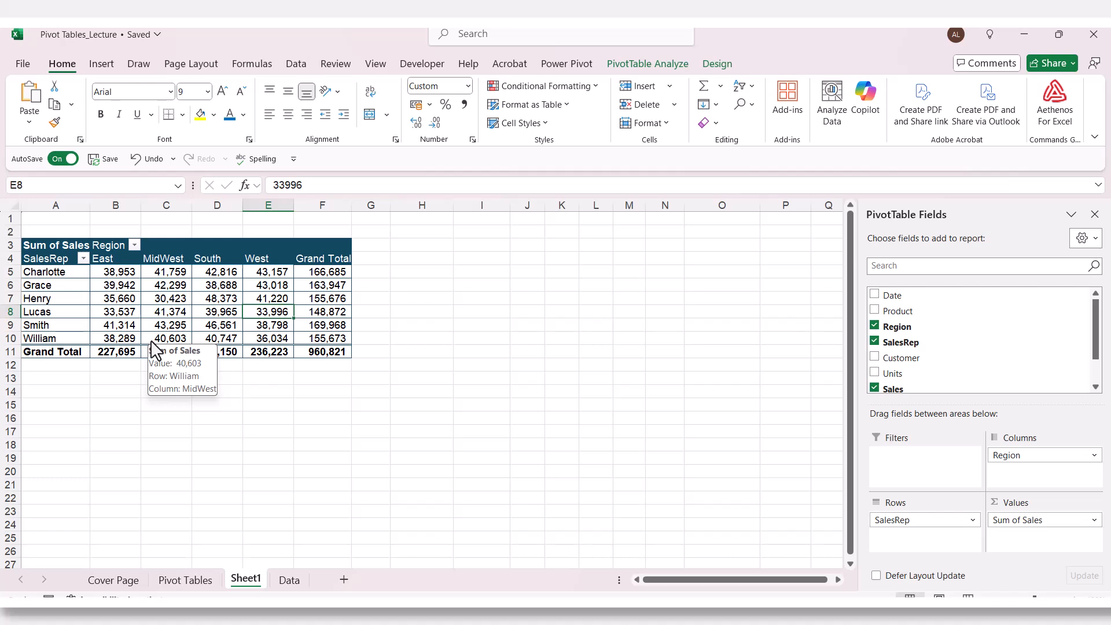
pyautogui.moveTo(189, 321)
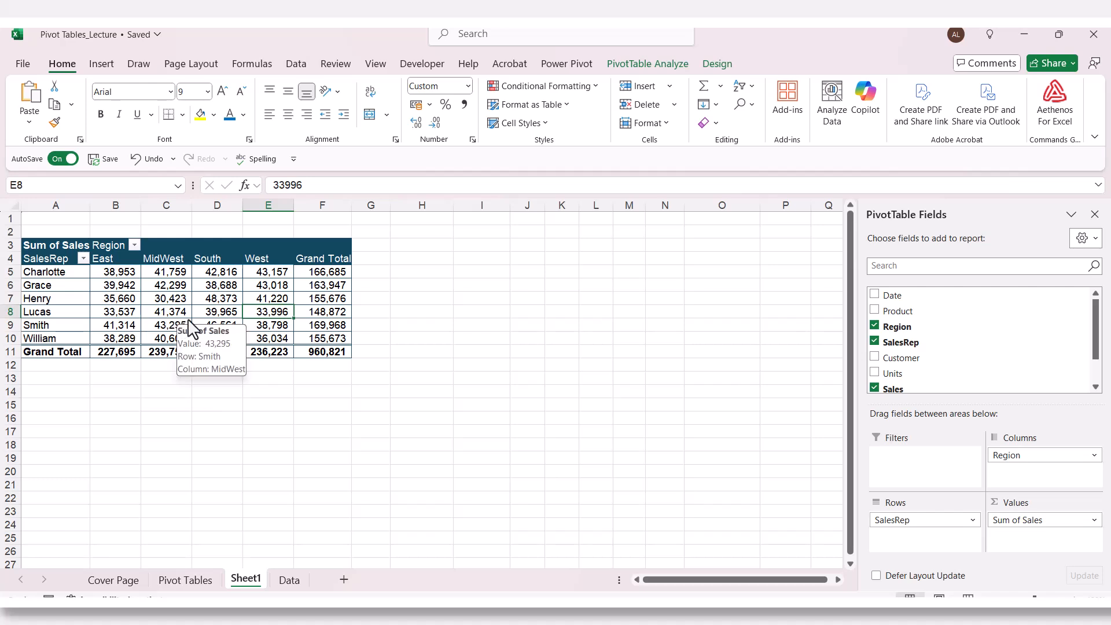
# Step: Refresh the Sum of Sales pivot table on Sheet1 from the edited source data
pyautogui.click(270, 300)
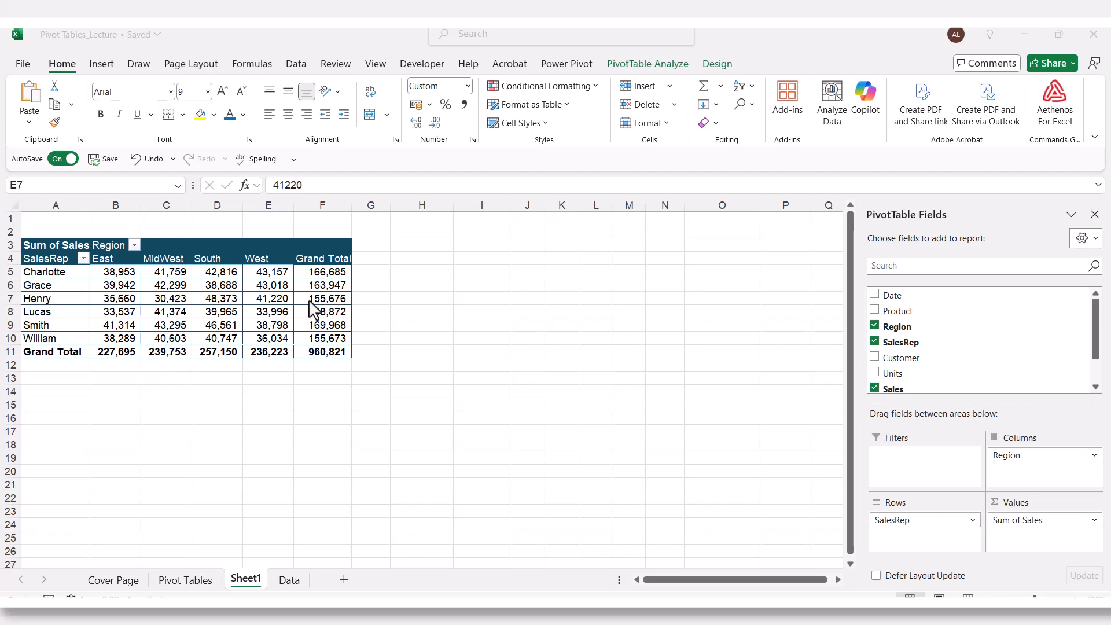
pyautogui.click(273, 301)
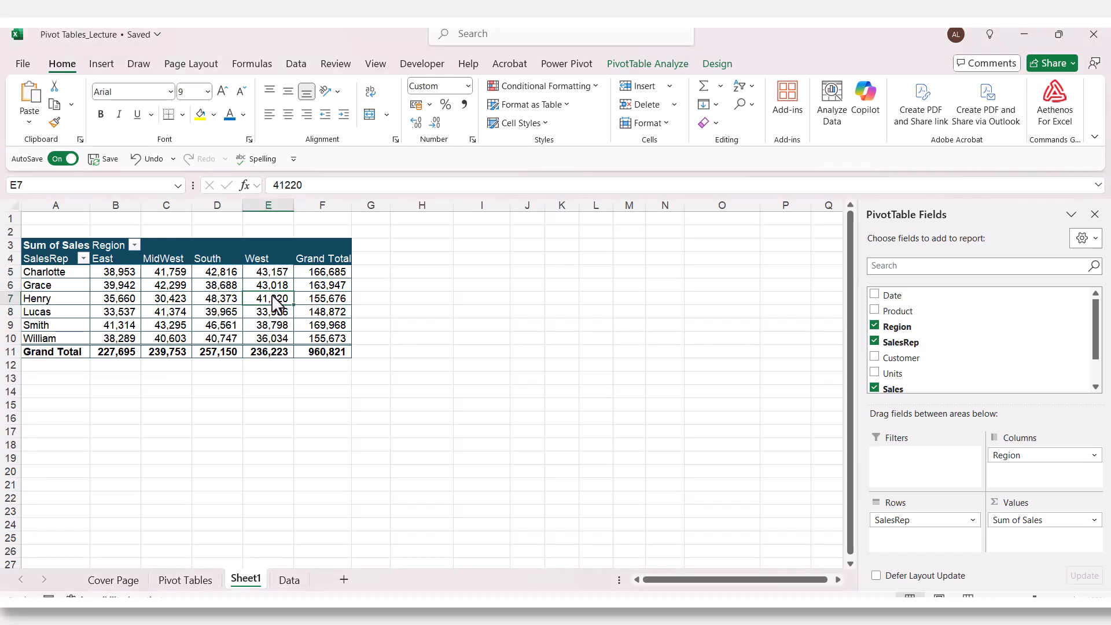
pyautogui.rightClick(273, 307)
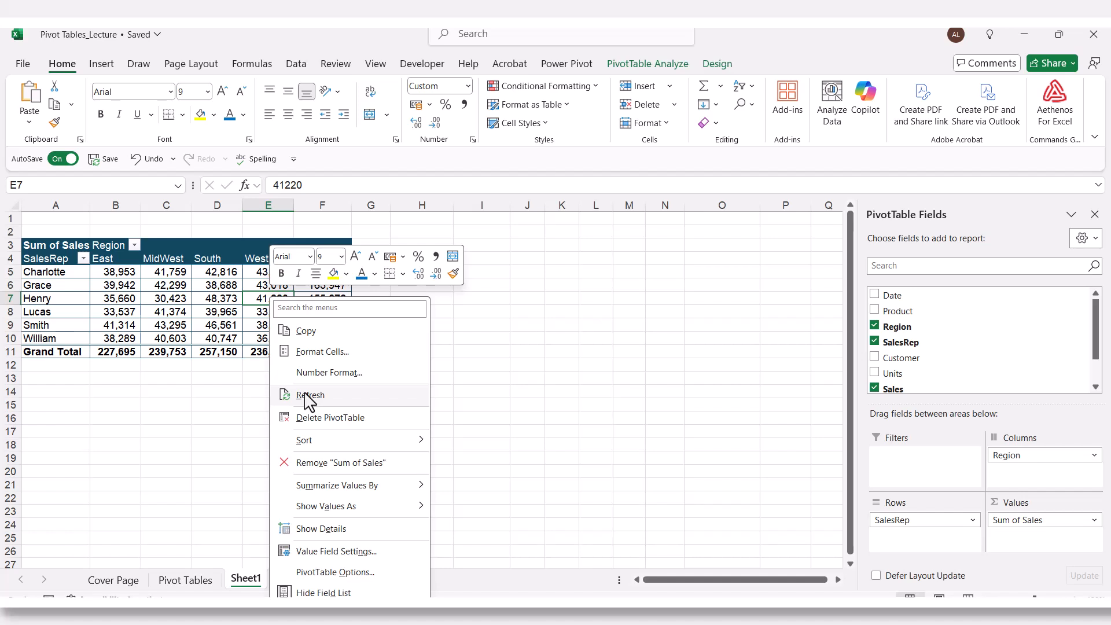
pyautogui.click(505, 305)
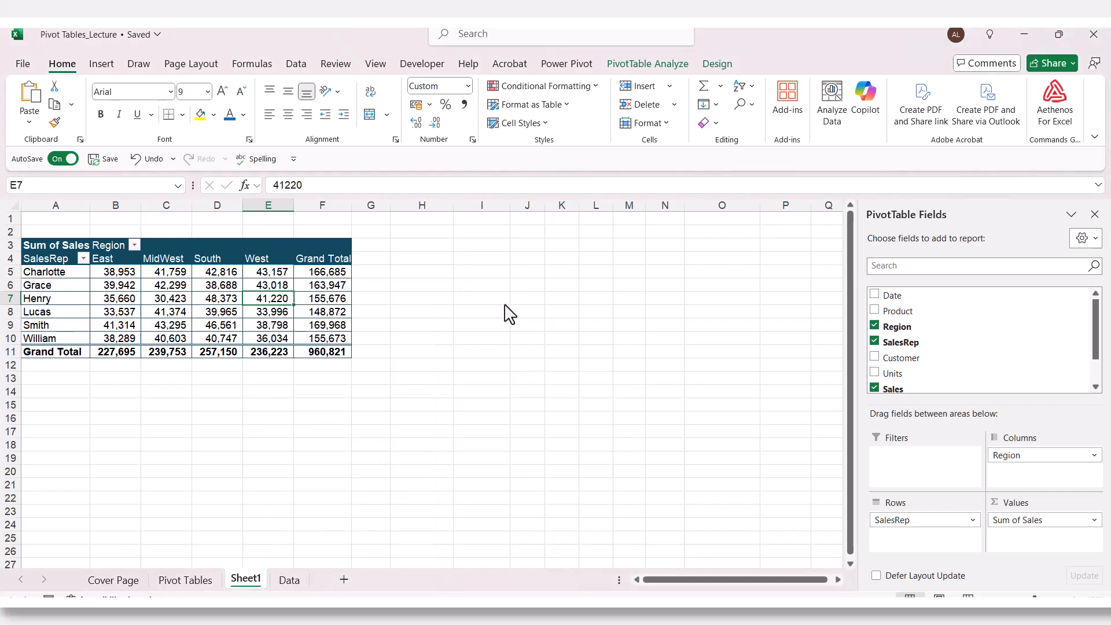
pyautogui.click(662, 64)
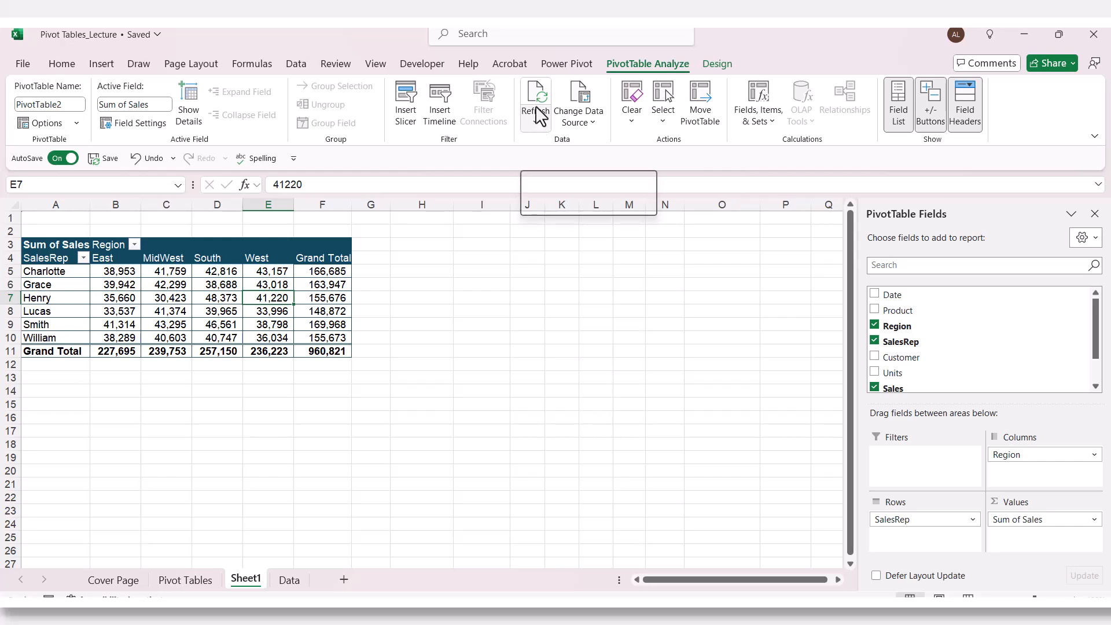
pyautogui.click(535, 122)
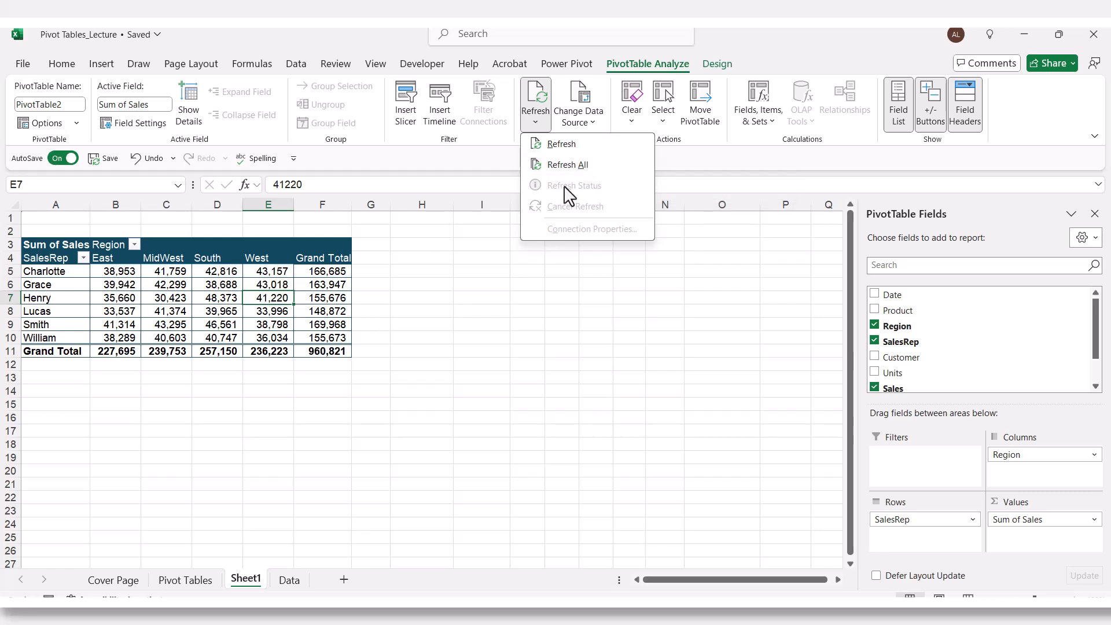
pyautogui.click(578, 323)
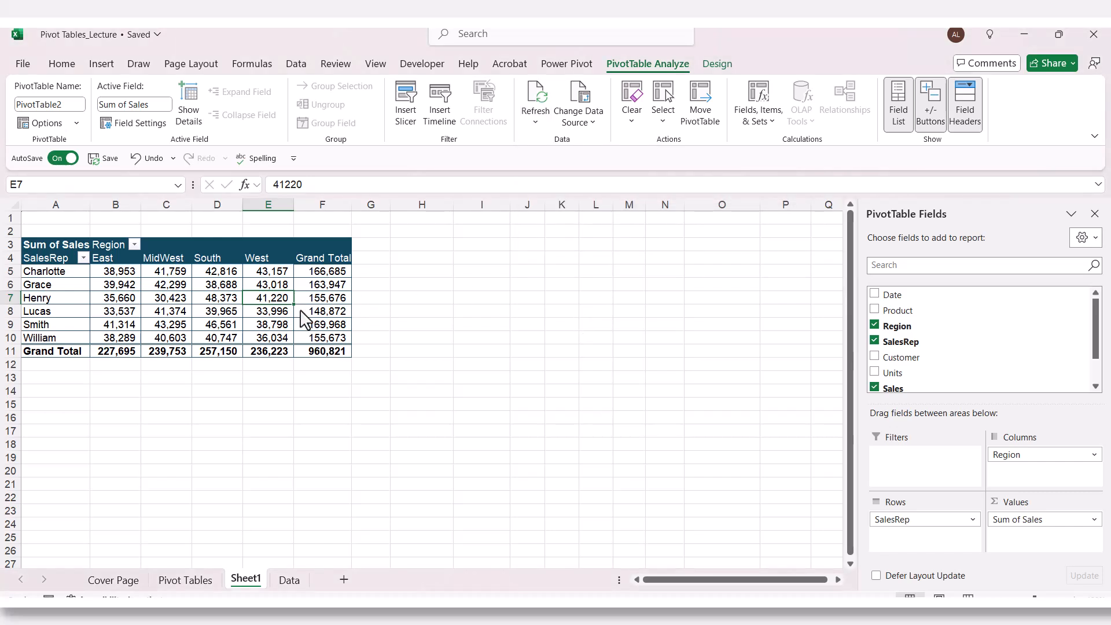
pyautogui.rightClick(275, 302)
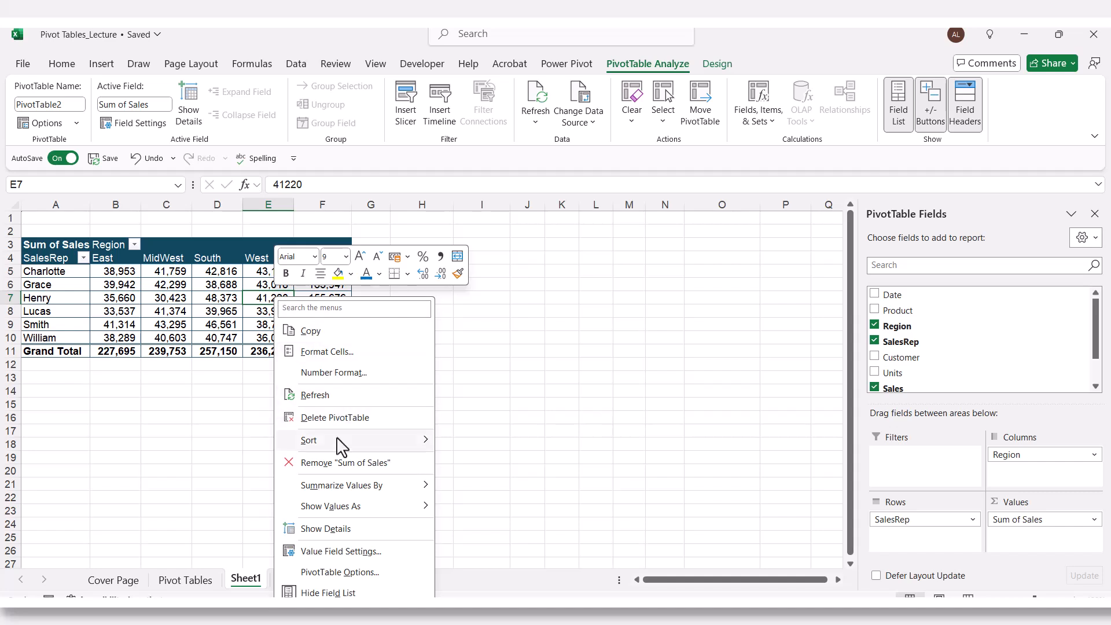
pyautogui.click(323, 397)
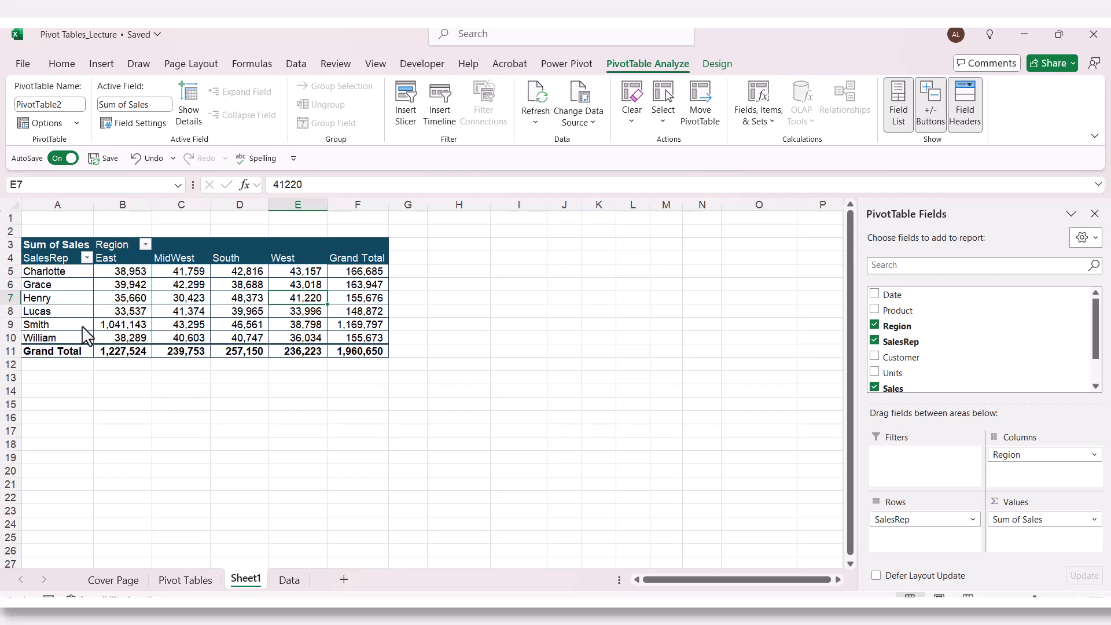
# Step: Undo the pivot table refresh and the Sales edit in cell H3 of the Data sheet, and return to Sheet1
pyautogui.click(191, 580)
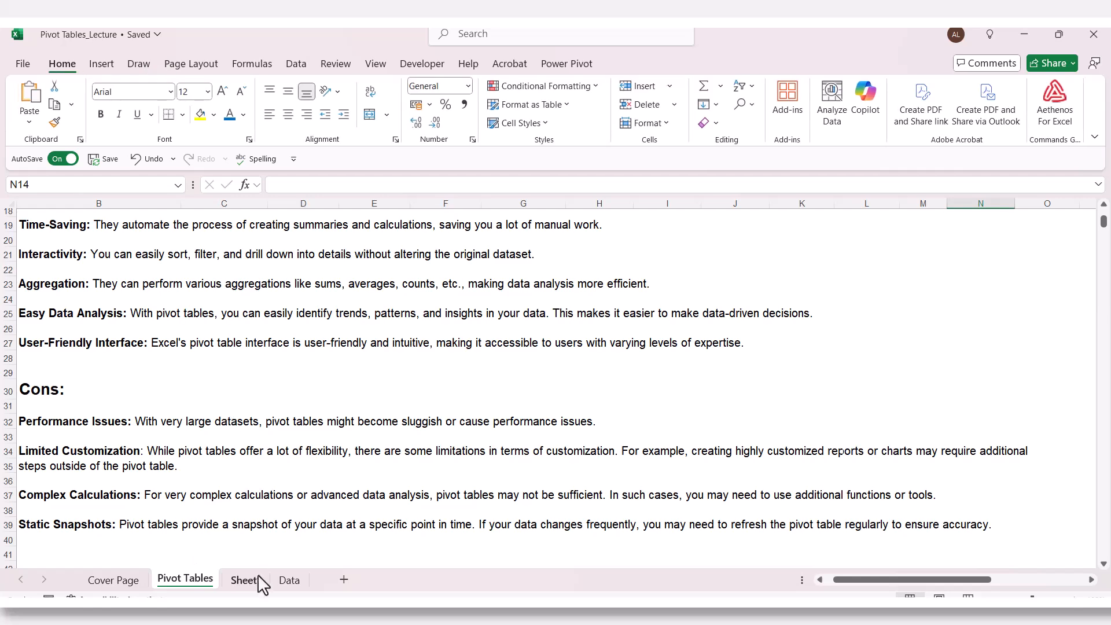
pyautogui.click(289, 580)
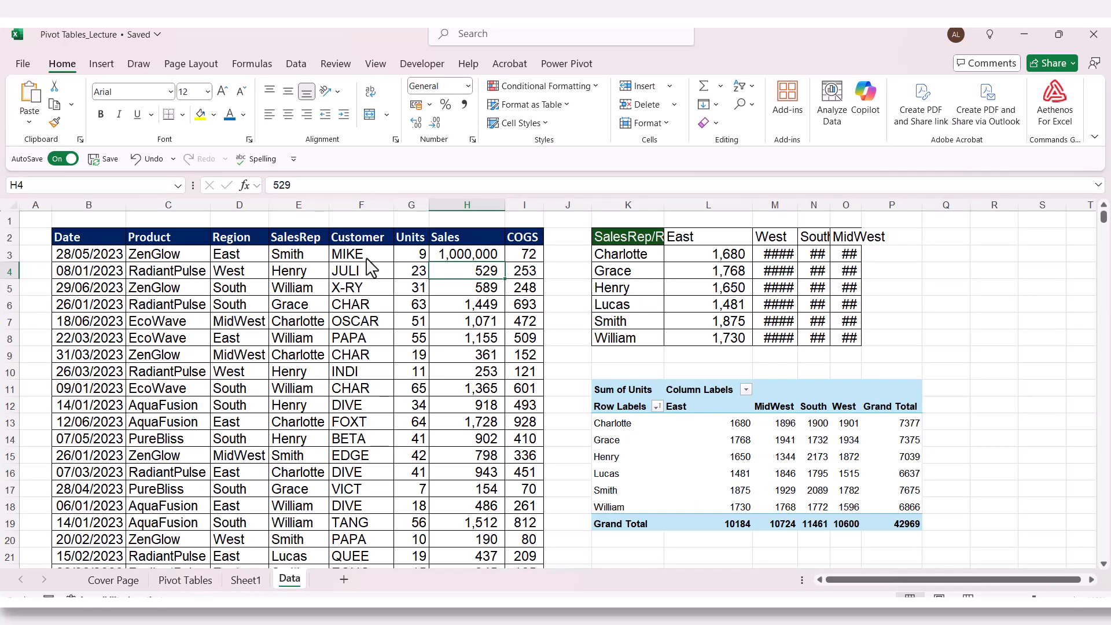
pyautogui.click(290, 255)
pyautogui.click(486, 260)
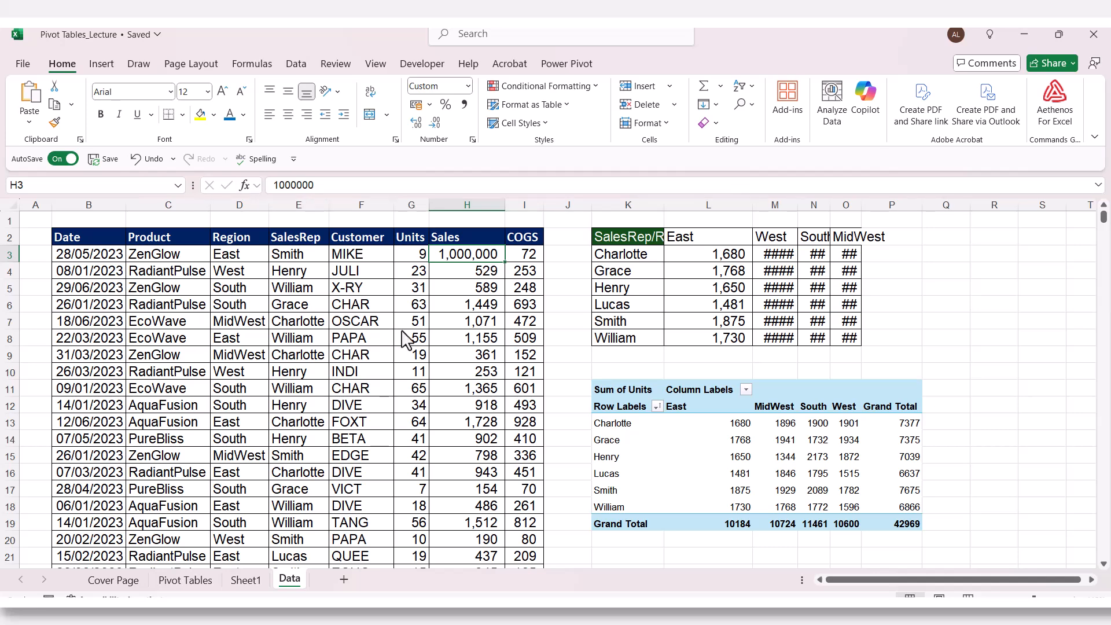
pyautogui.hotkey('ctrl', 'z')
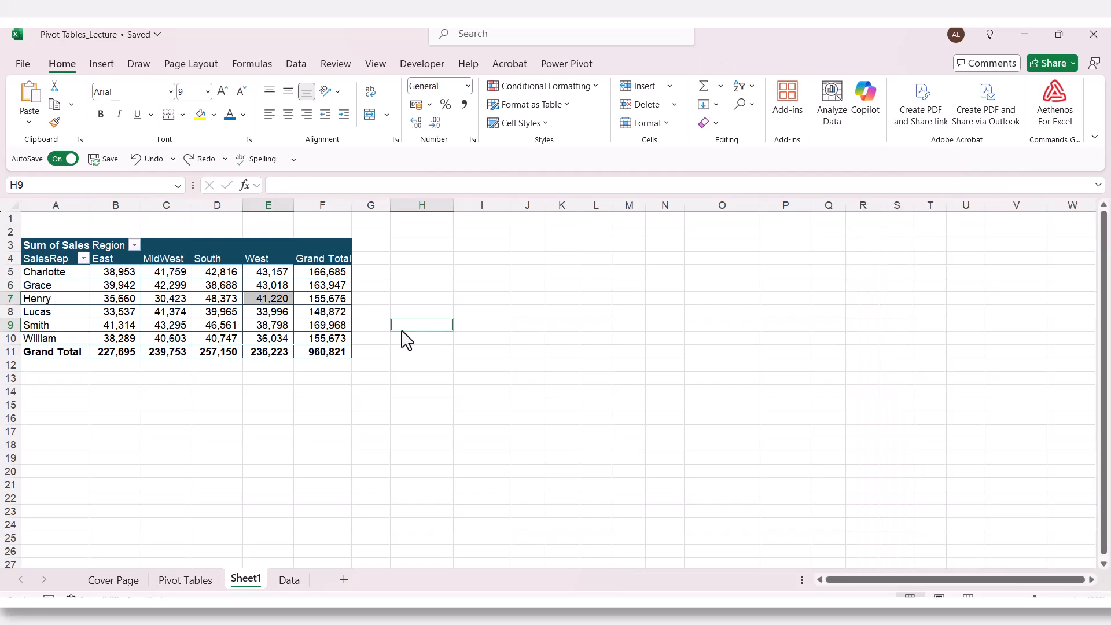
pyautogui.hotkey('ctrl', 'y')
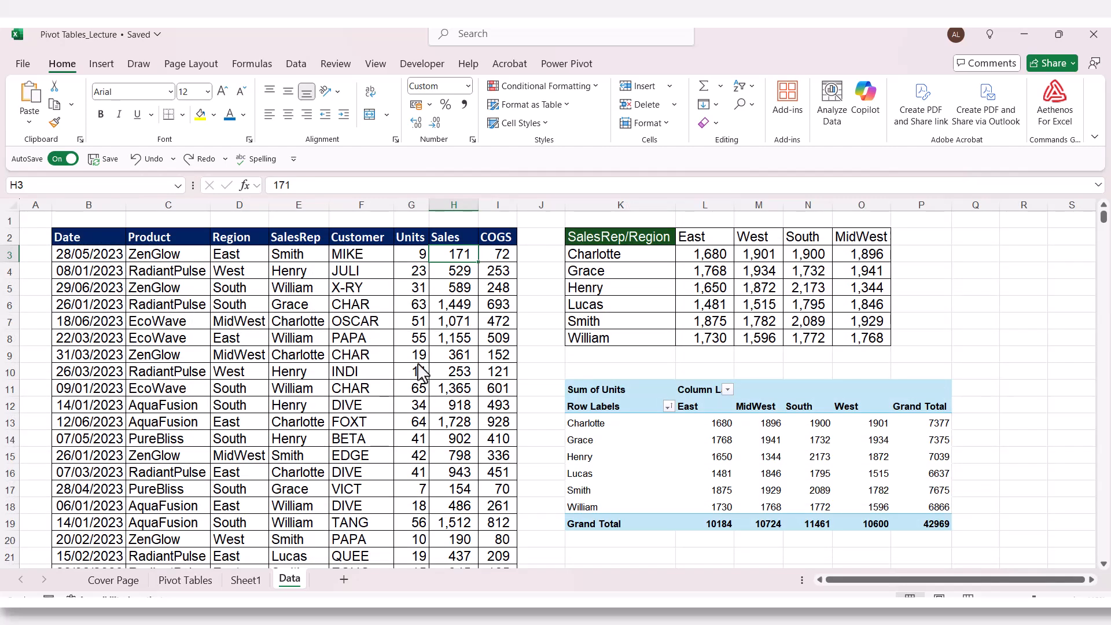
pyautogui.click(238, 581)
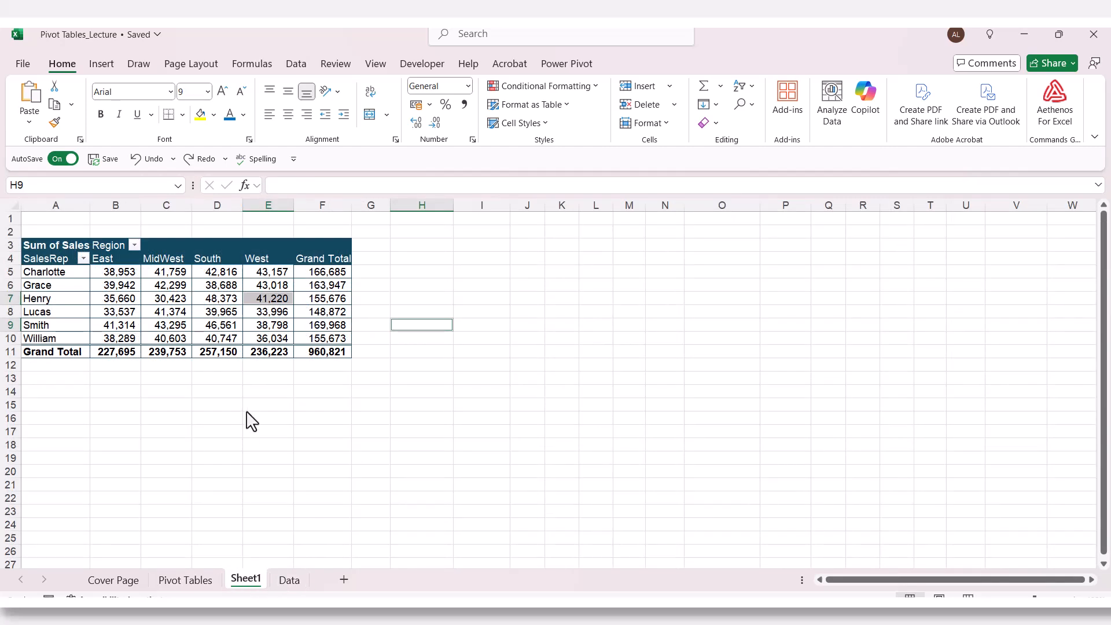
pyautogui.click(260, 406)
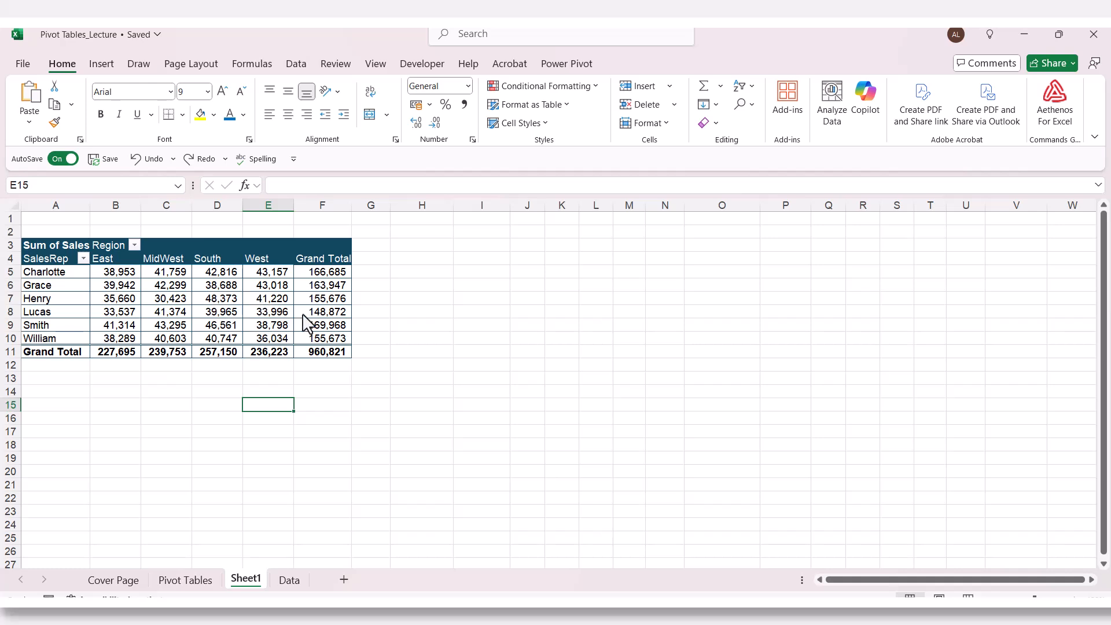
# Step: Add the Units field to the values of the Sales pivot table on Sheet1
pyautogui.moveTo(303, 316)
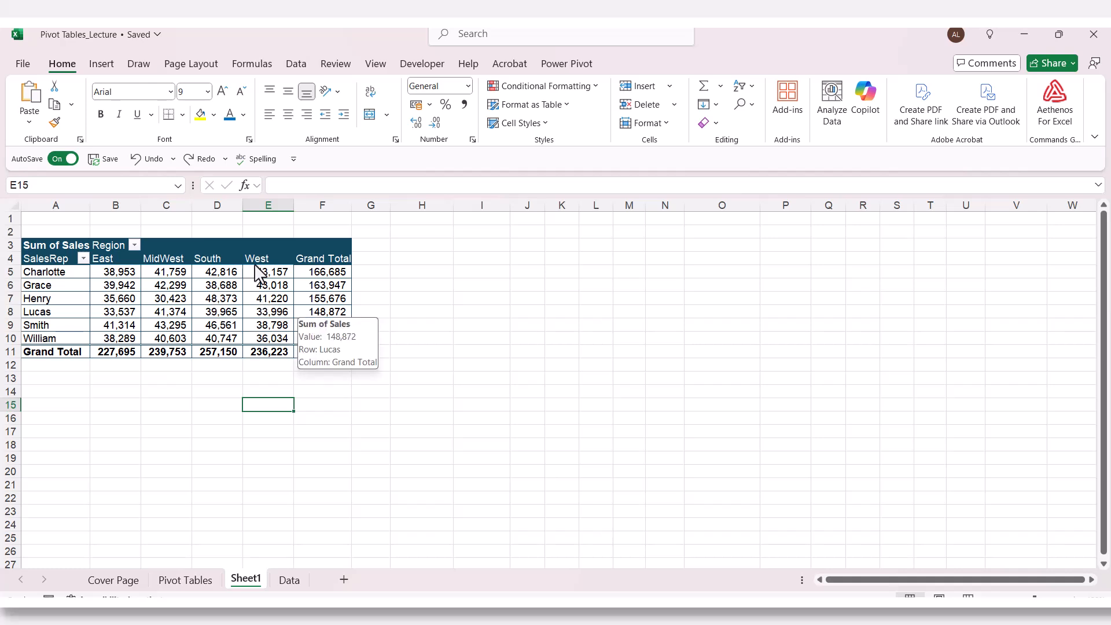
pyautogui.moveTo(244, 344)
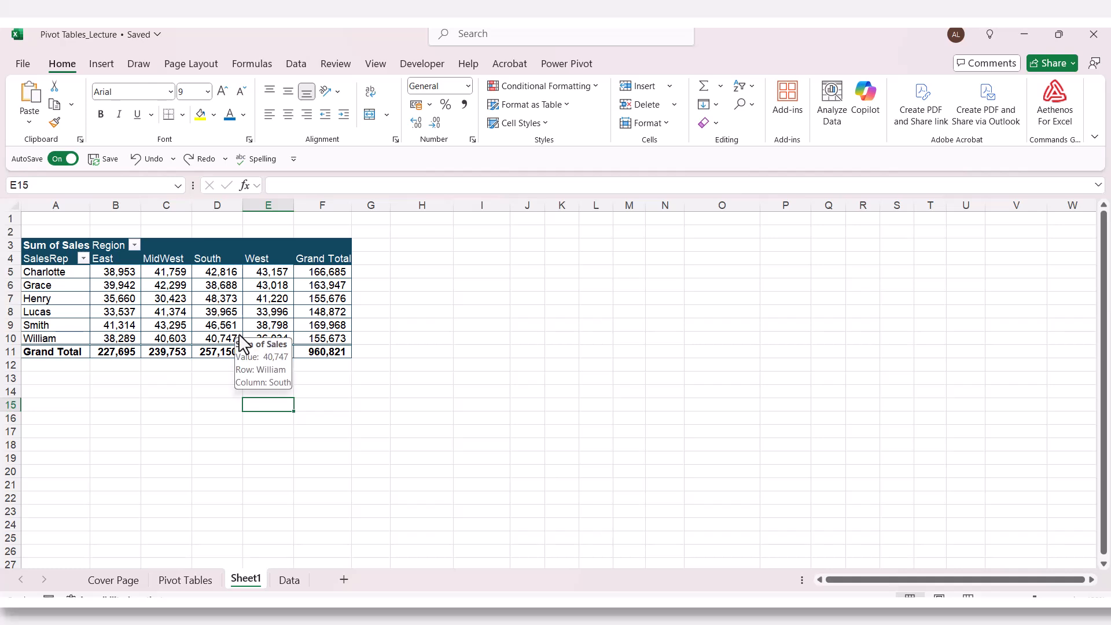
pyautogui.click(220, 300)
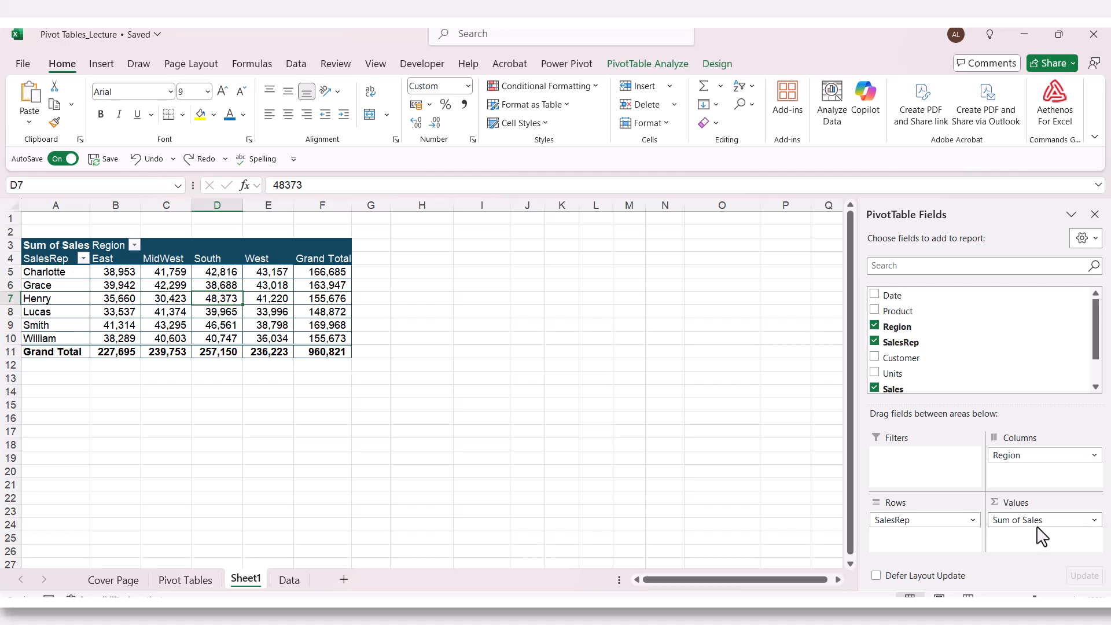
pyautogui.click(875, 373)
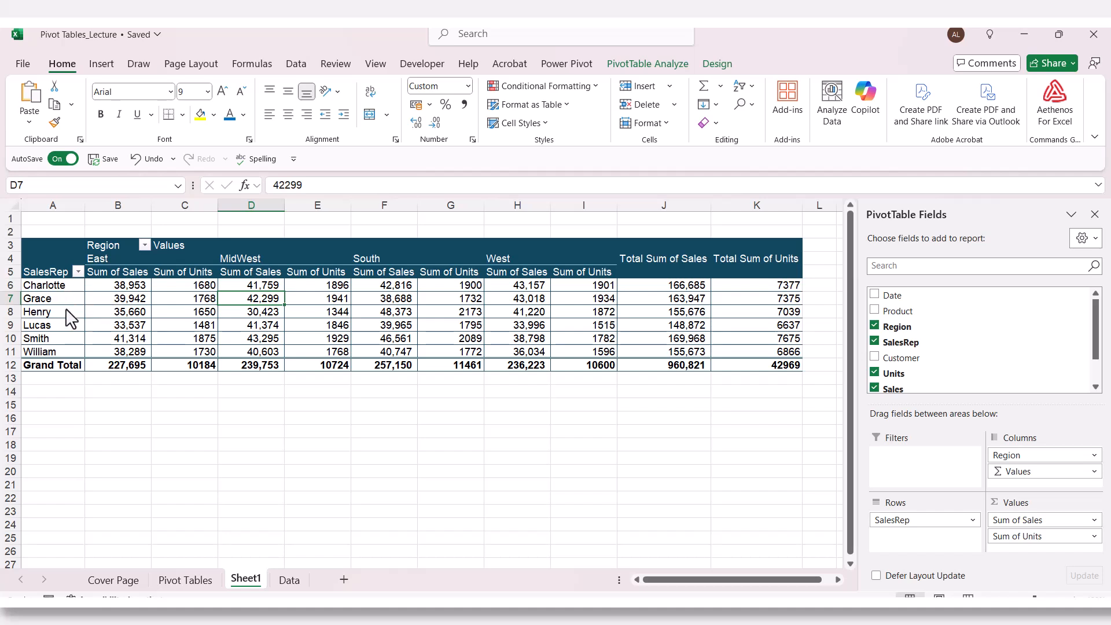
# Step: Move Sum of Units ahead of Sum of Sales in the pivot table values, and put Sum of Sales back first
pyautogui.click(127, 272)
pyautogui.click(183, 275)
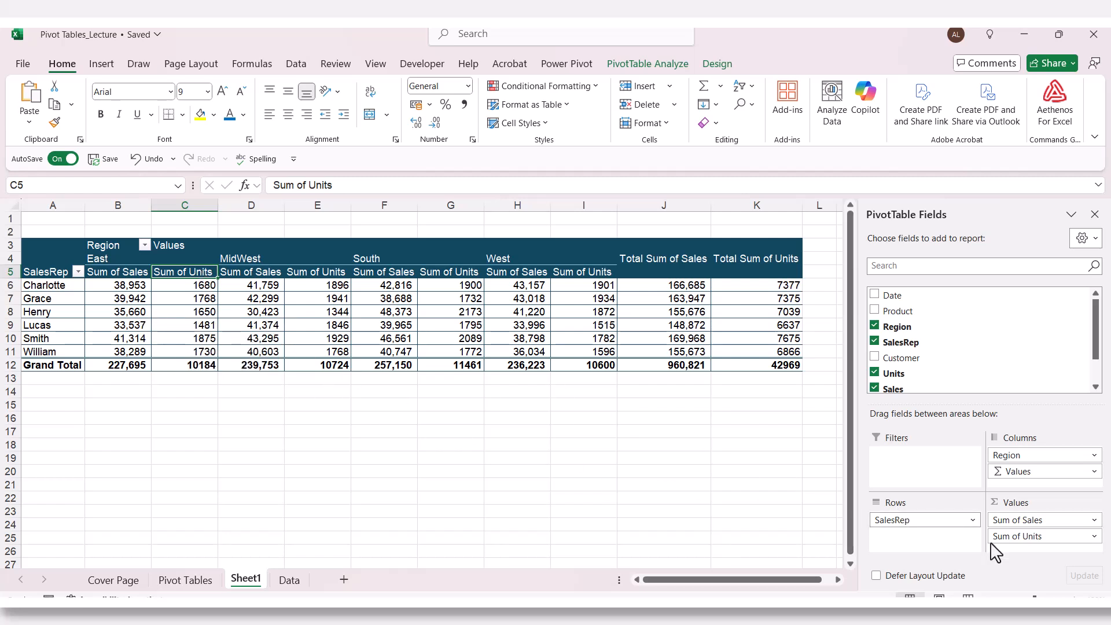
pyautogui.click(127, 327)
pyautogui.click(125, 273)
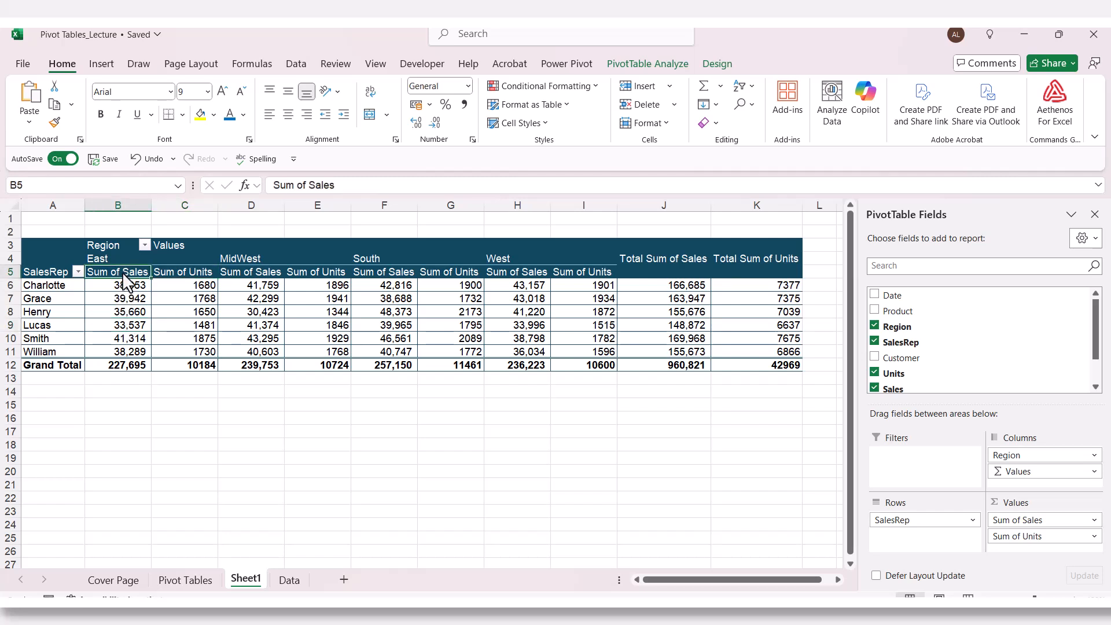
pyautogui.click(188, 274)
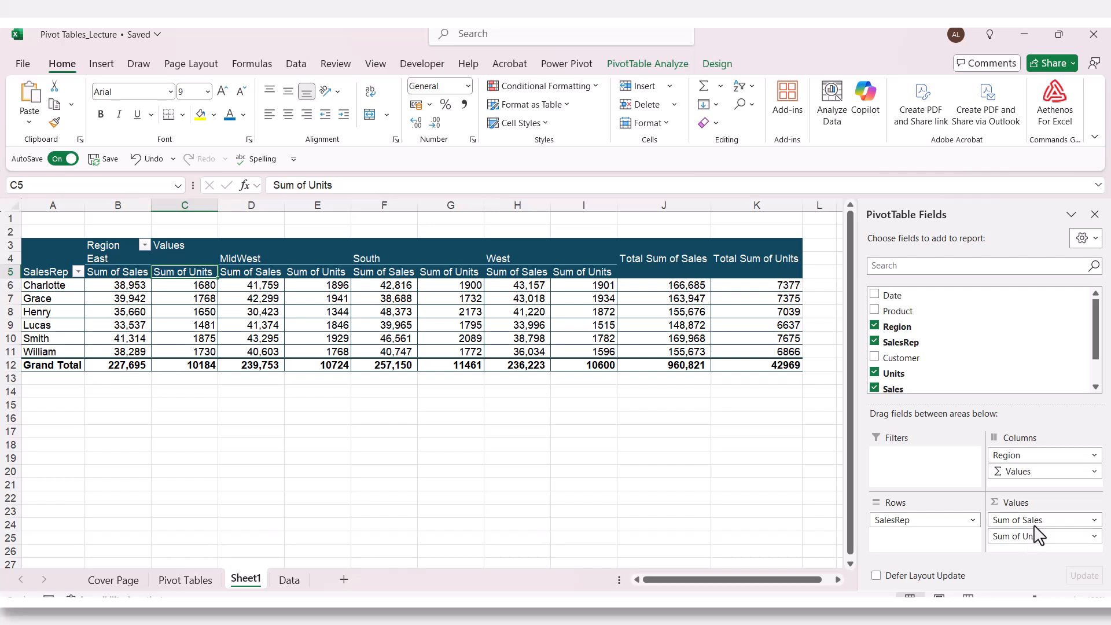
pyautogui.moveTo(1036, 522); pyautogui.dragTo(1036, 550)
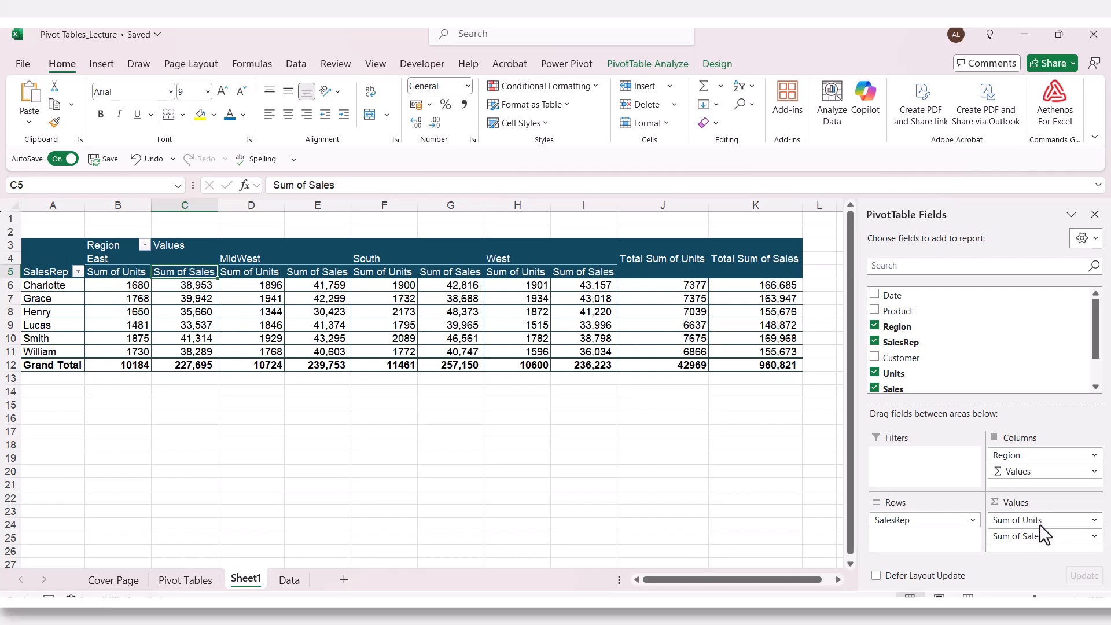
pyautogui.click(109, 300)
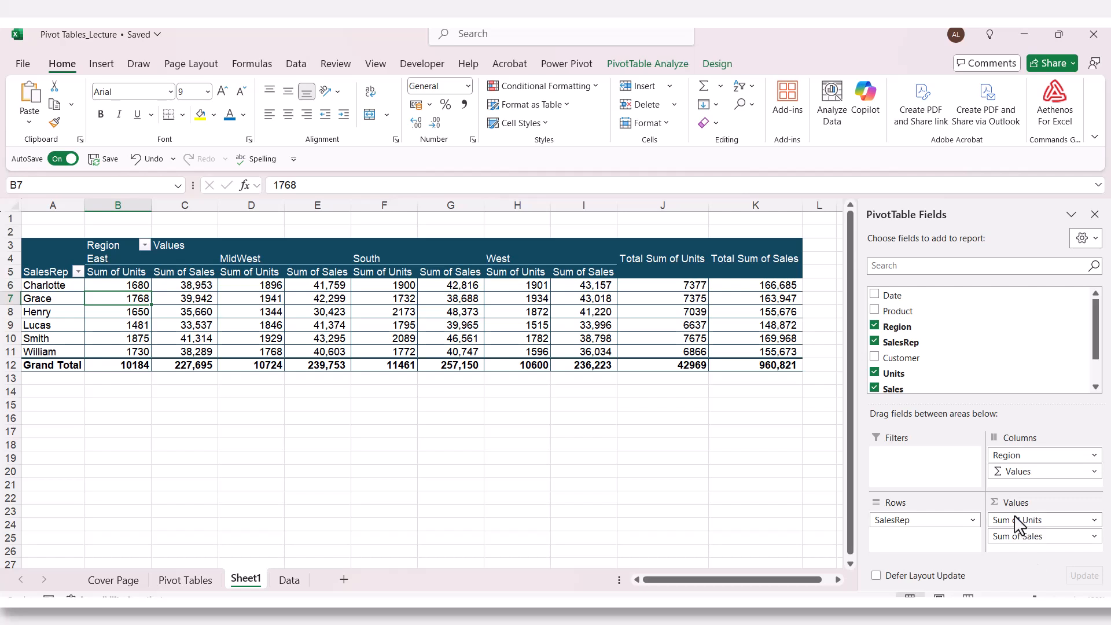
pyautogui.moveTo(1041, 524); pyautogui.dragTo(1042, 544)
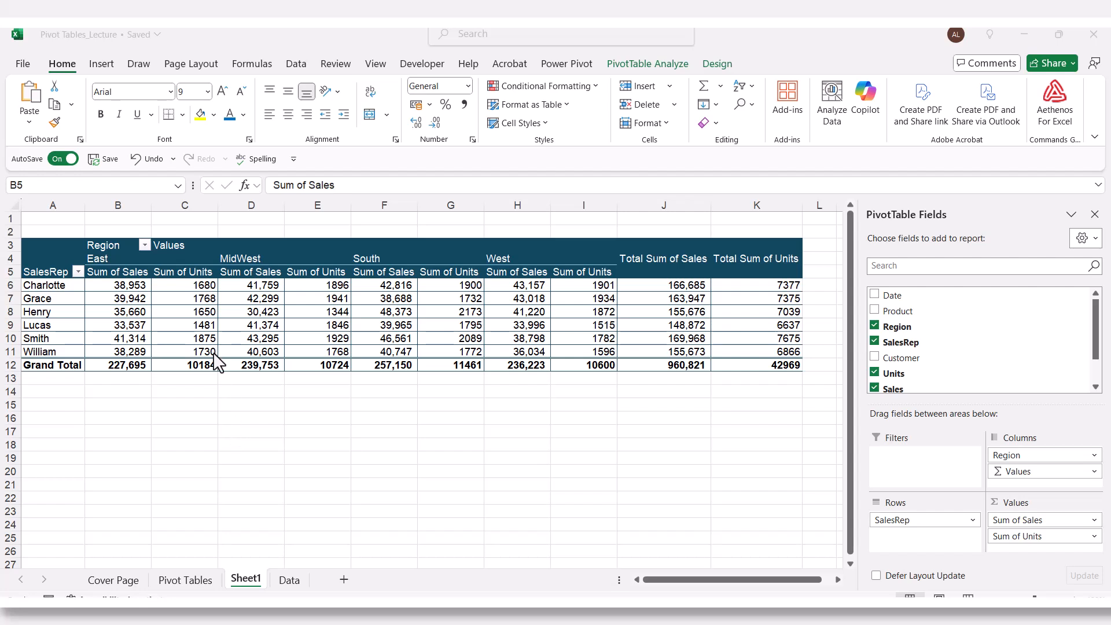
# Step: Try to rename the Sum of Sales value field to Sales in its value field settings
pyautogui.click(121, 267)
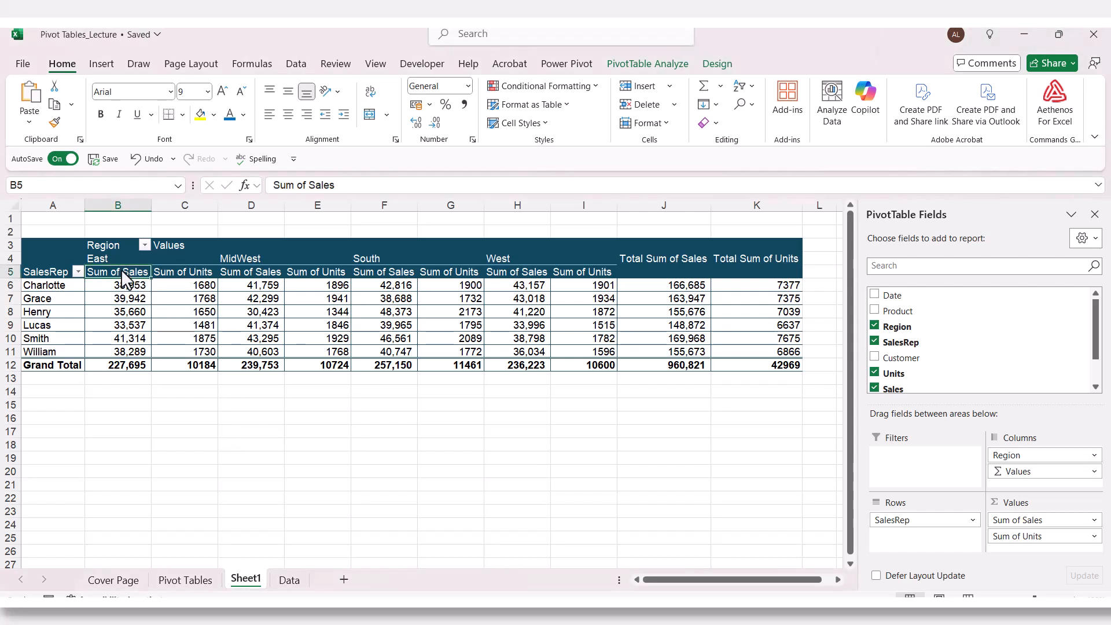
pyautogui.click(179, 275)
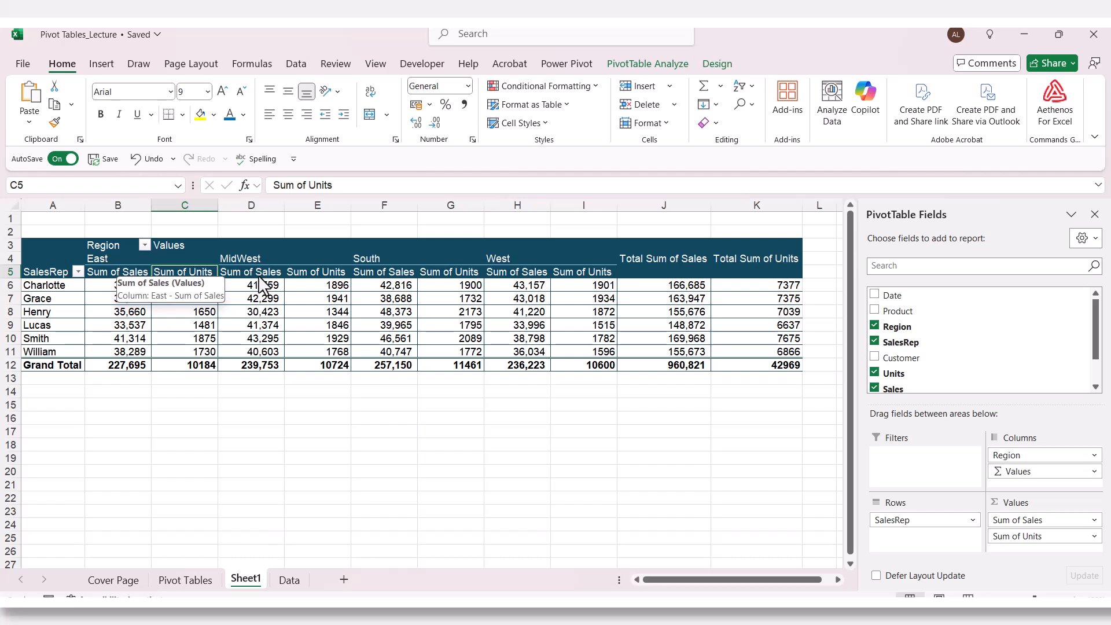
pyautogui.click(125, 275)
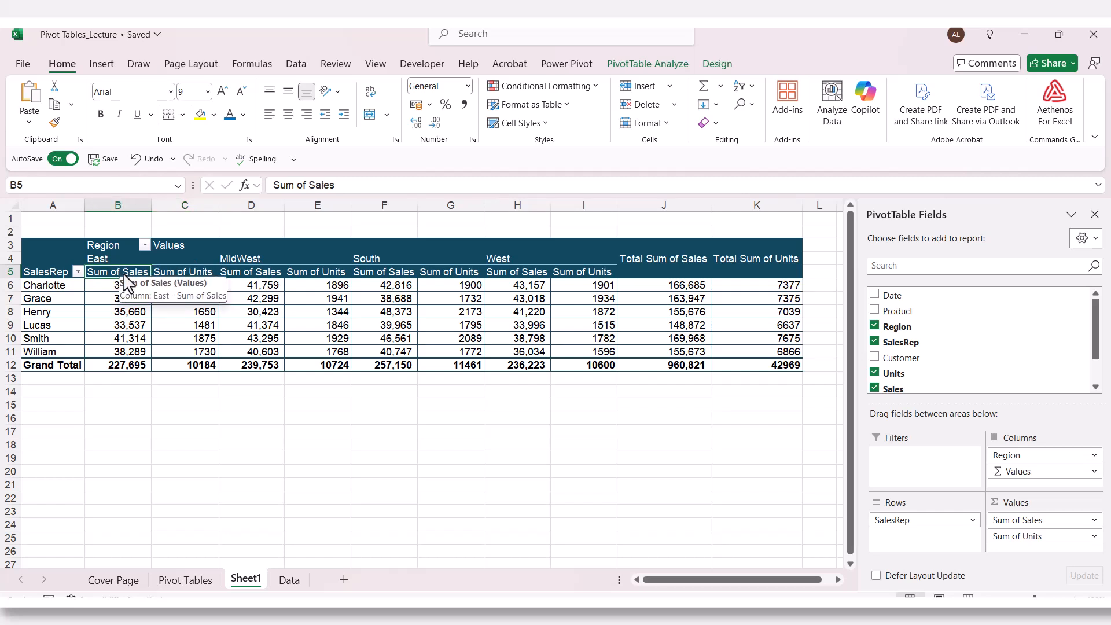
pyautogui.rightClick(109, 272)
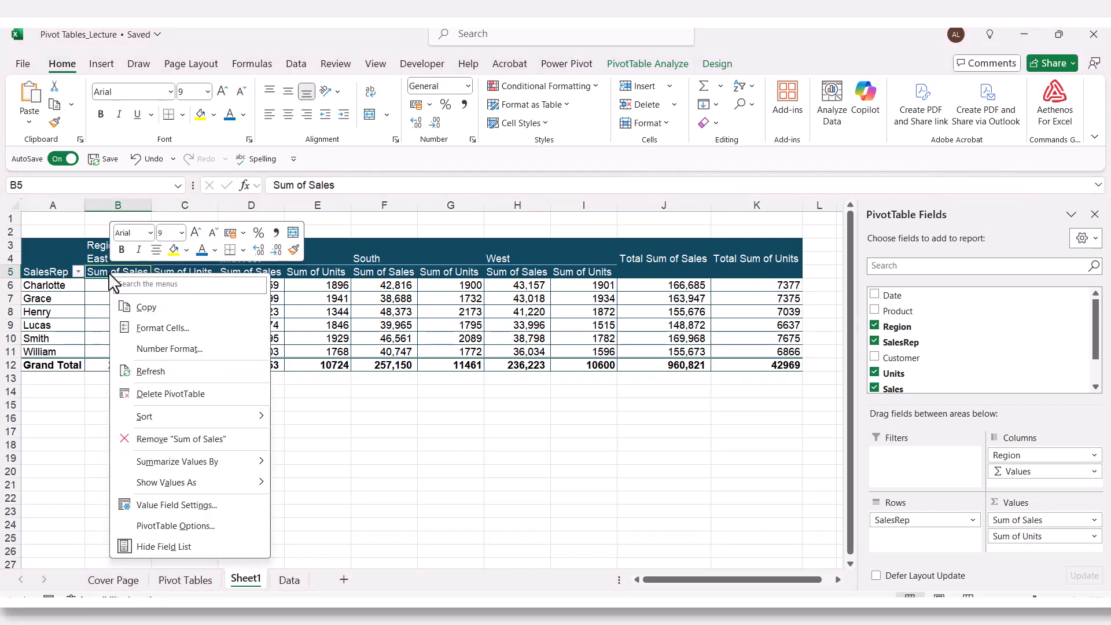
pyautogui.click(193, 511)
pyautogui.moveTo(212, 372); pyautogui.dragTo(521, 227)
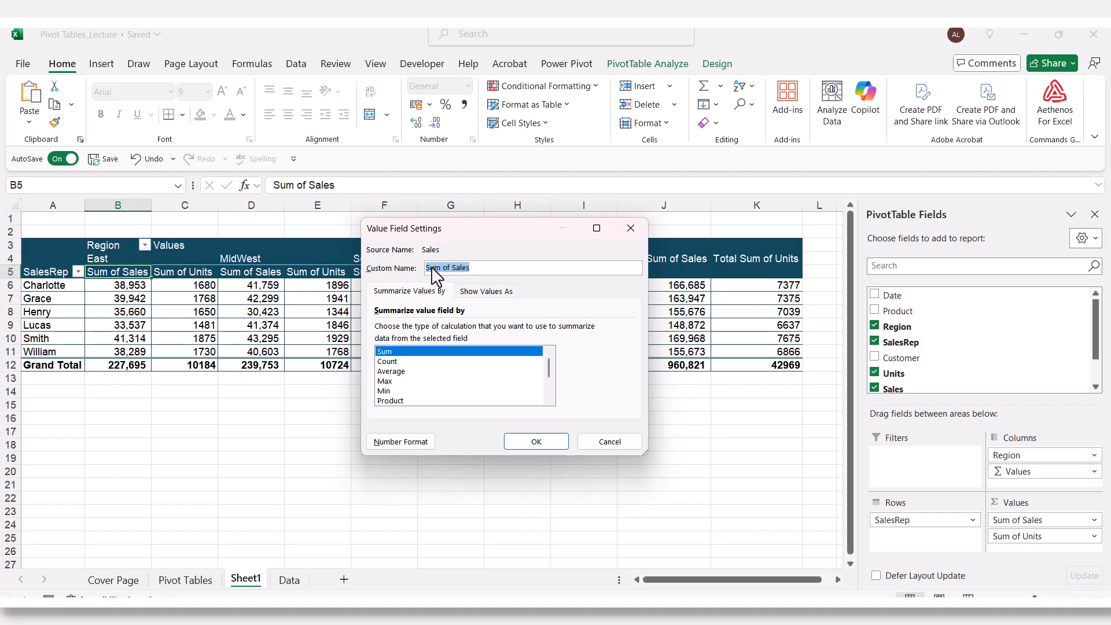
pyautogui.moveTo(428, 269); pyautogui.dragTo(456, 269)
pyautogui.press('BackSpace')
pyautogui.click(527, 444)
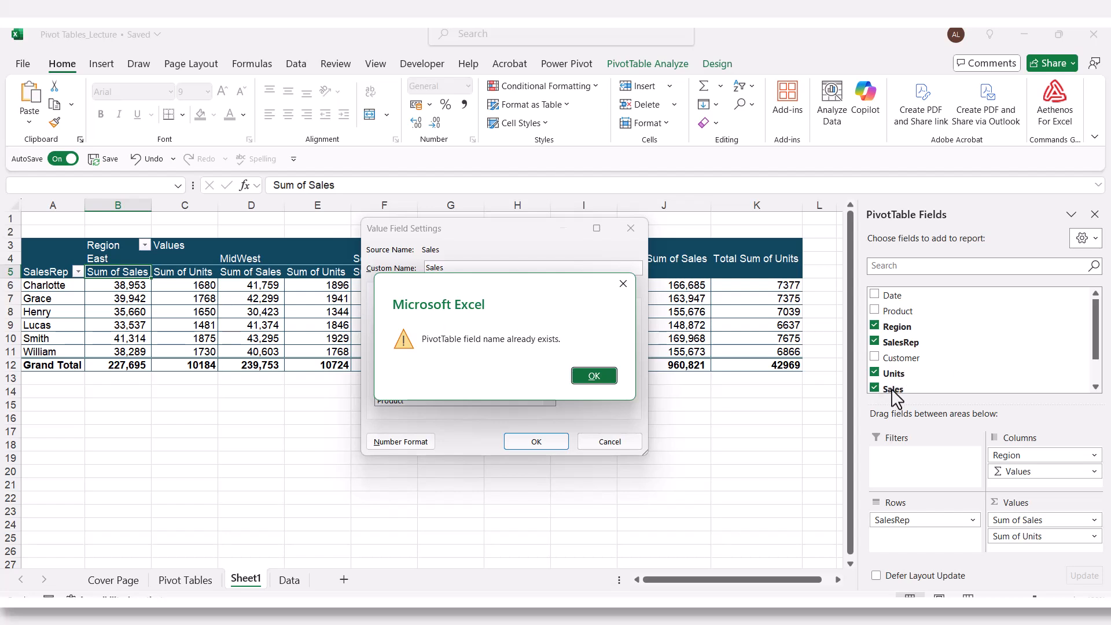
pyautogui.click(601, 376)
# Step: Set the custom name of the Sales value field to Sales Total and apply it
pyautogui.click(456, 268)
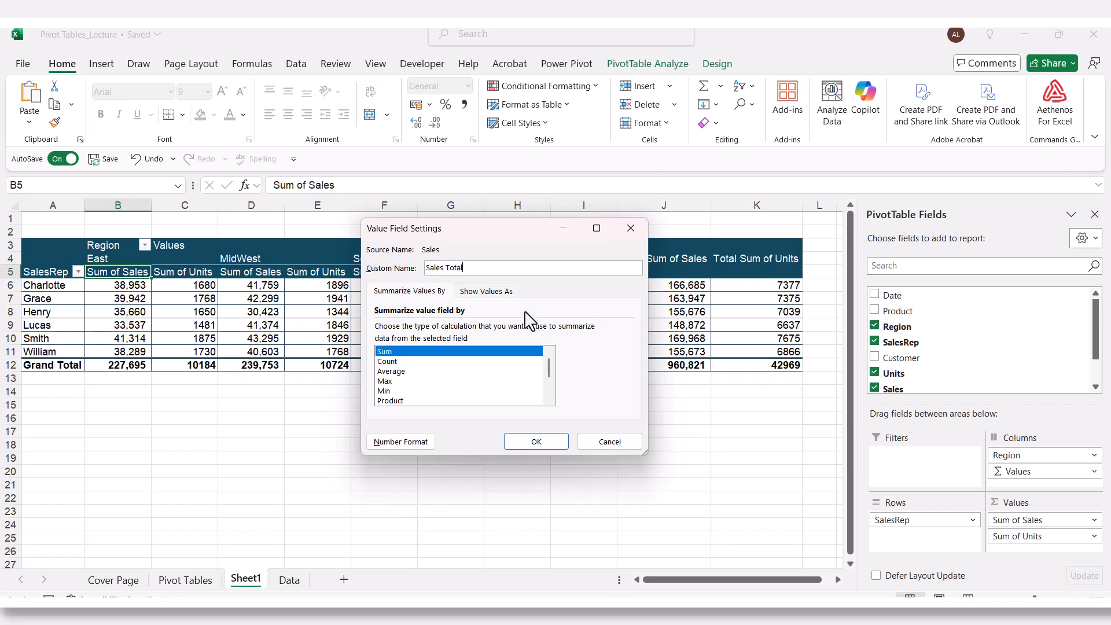
pyautogui.click(536, 442)
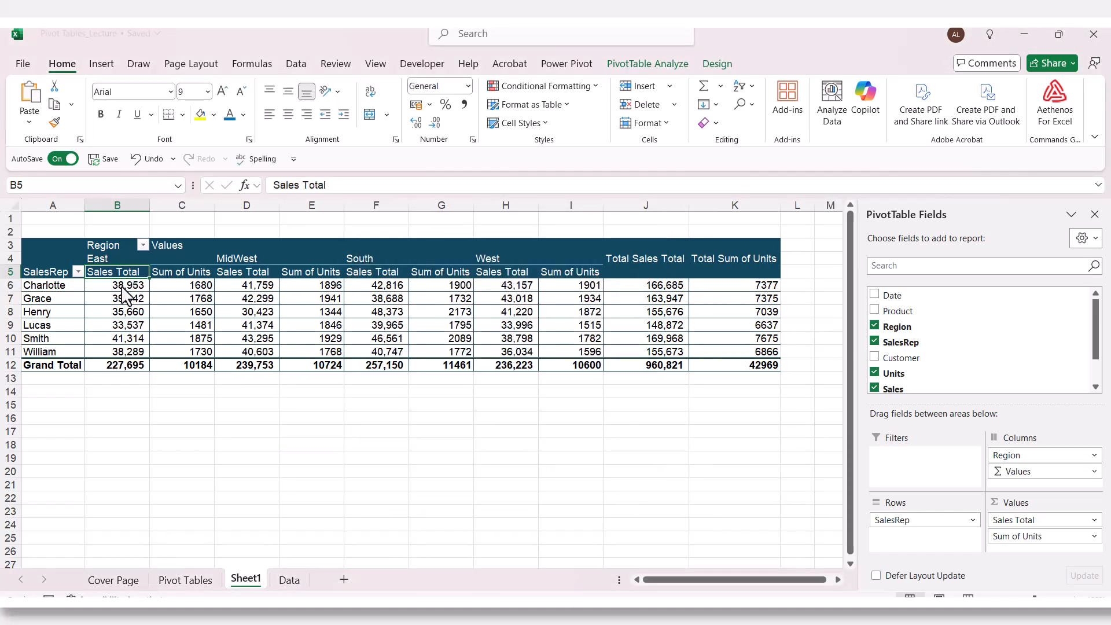
pyautogui.click(240, 273)
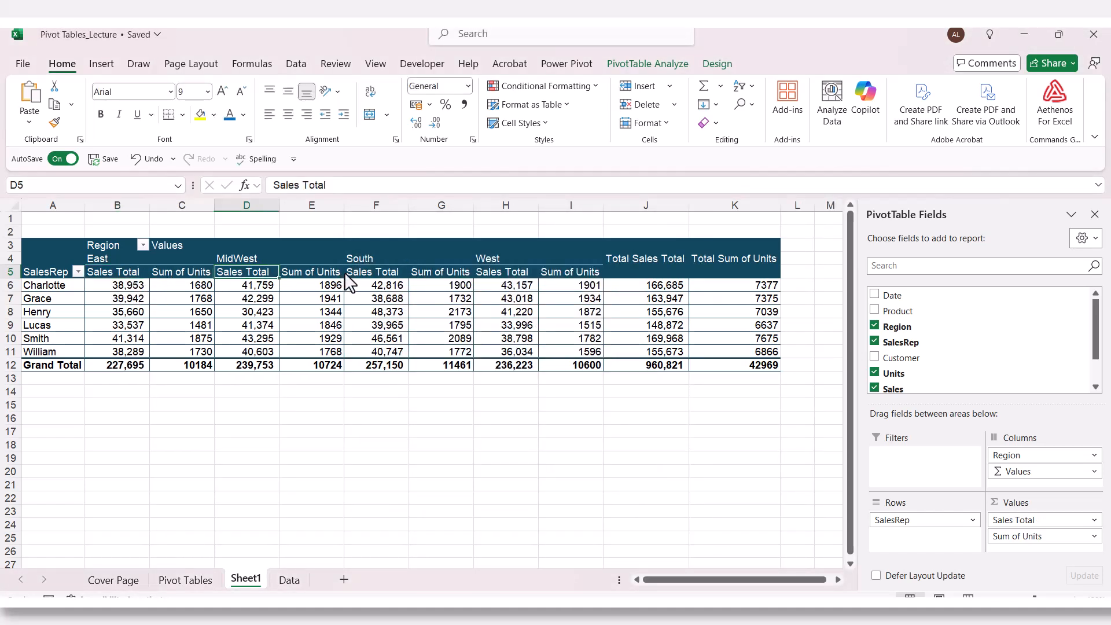
# Step: Rename the Sum of Units value field to Total Units in its value field settings
pyautogui.click(176, 270)
pyautogui.click(177, 272)
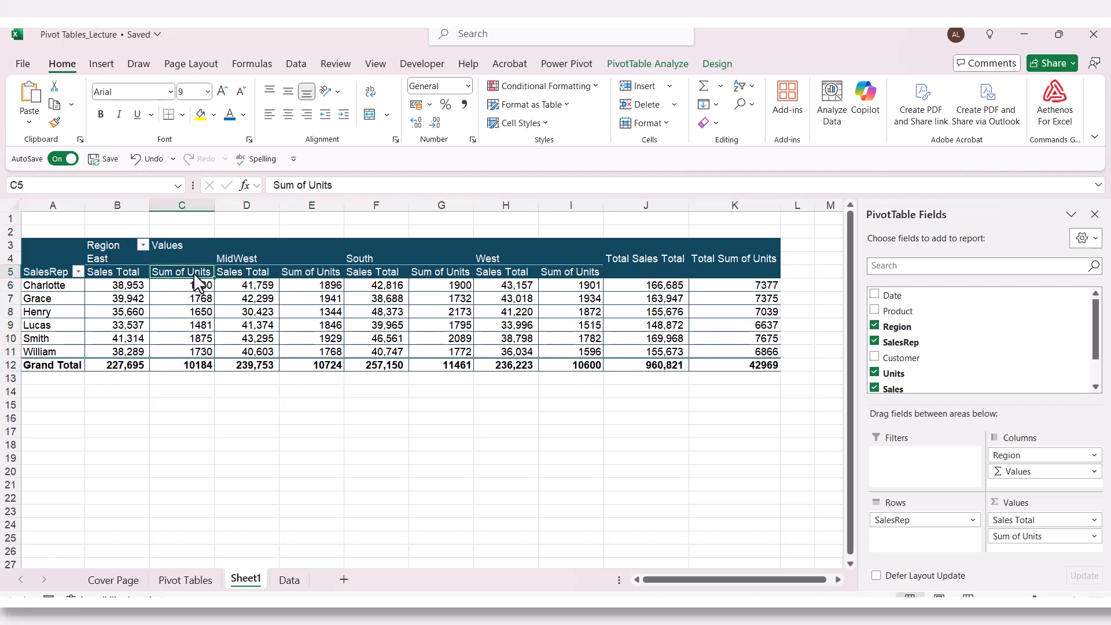
pyautogui.rightClick(186, 274)
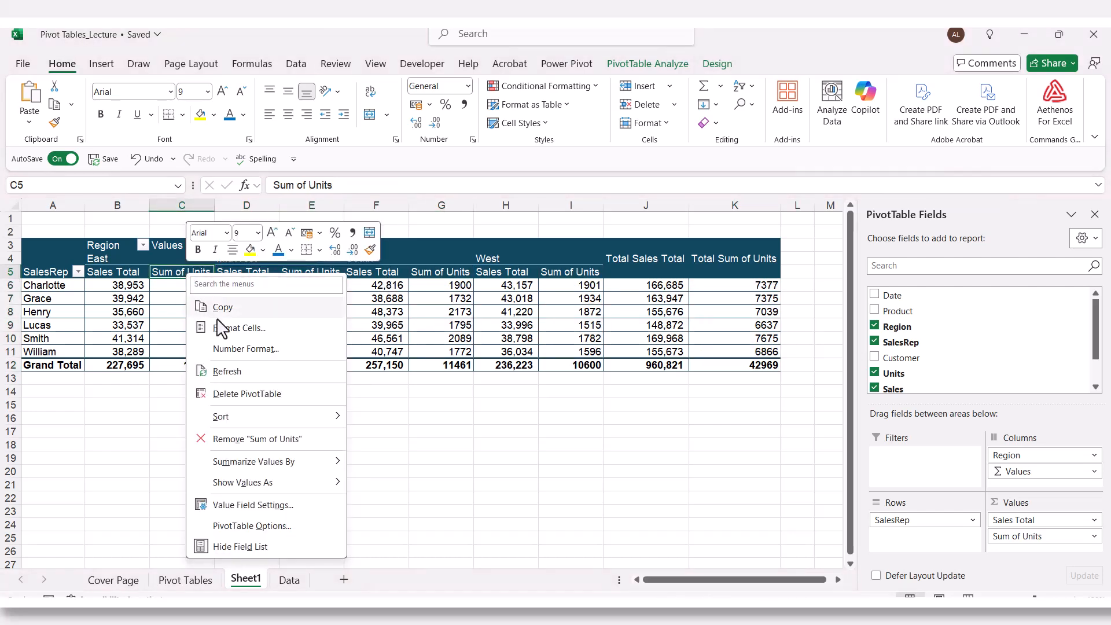
pyautogui.click(255, 506)
pyautogui.moveTo(285, 376); pyautogui.dragTo(418, 301)
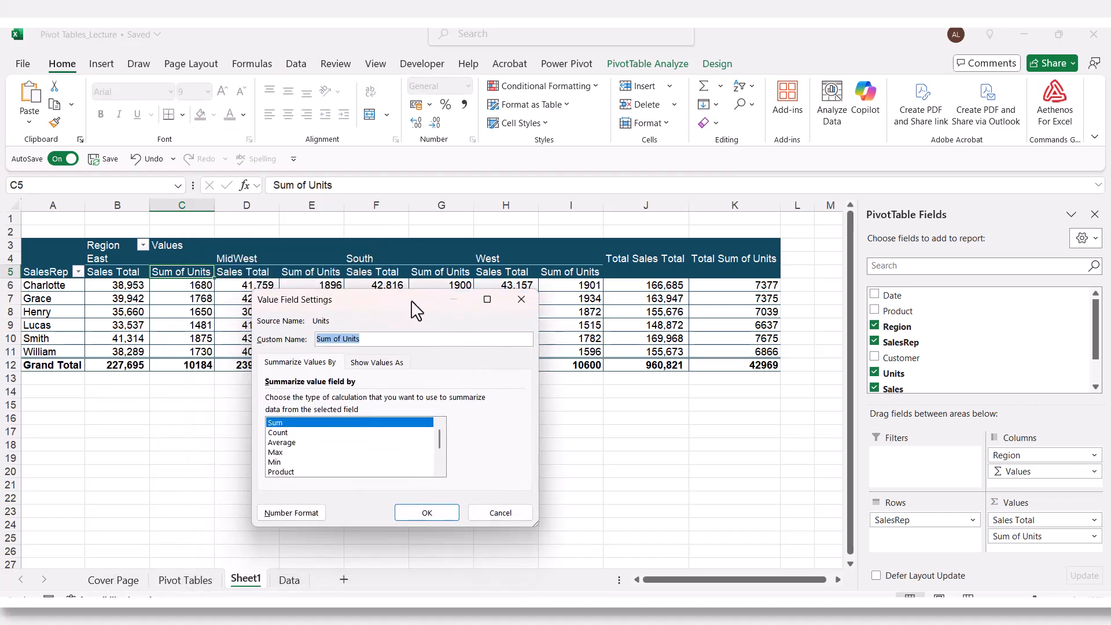
pyautogui.moveTo(339, 339); pyautogui.dragTo(316, 339)
pyautogui.press('BackSpace')
pyautogui.click(421, 516)
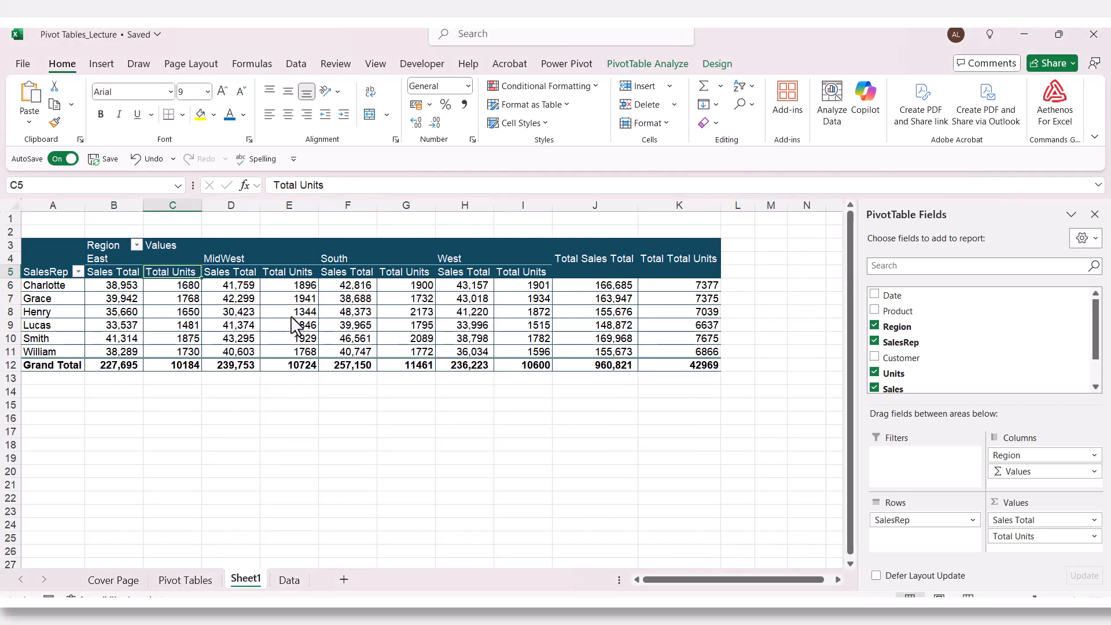
# Step: Add the Product field to the pivot table rows and place it above SalesRep
pyautogui.moveTo(292, 318)
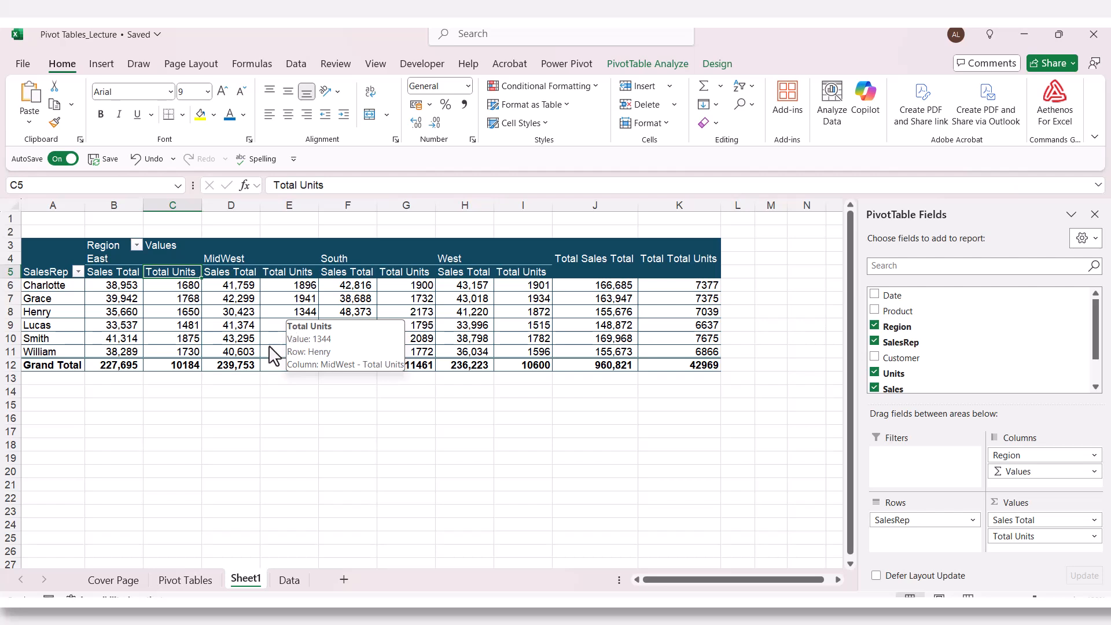
pyautogui.moveTo(297, 287)
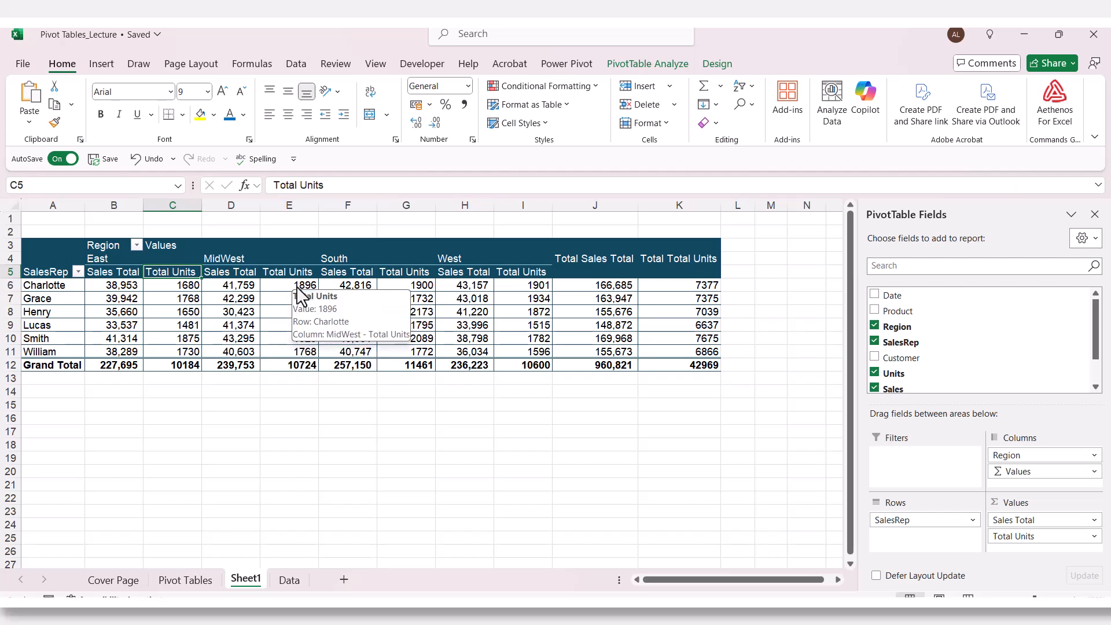
pyautogui.click(51, 290)
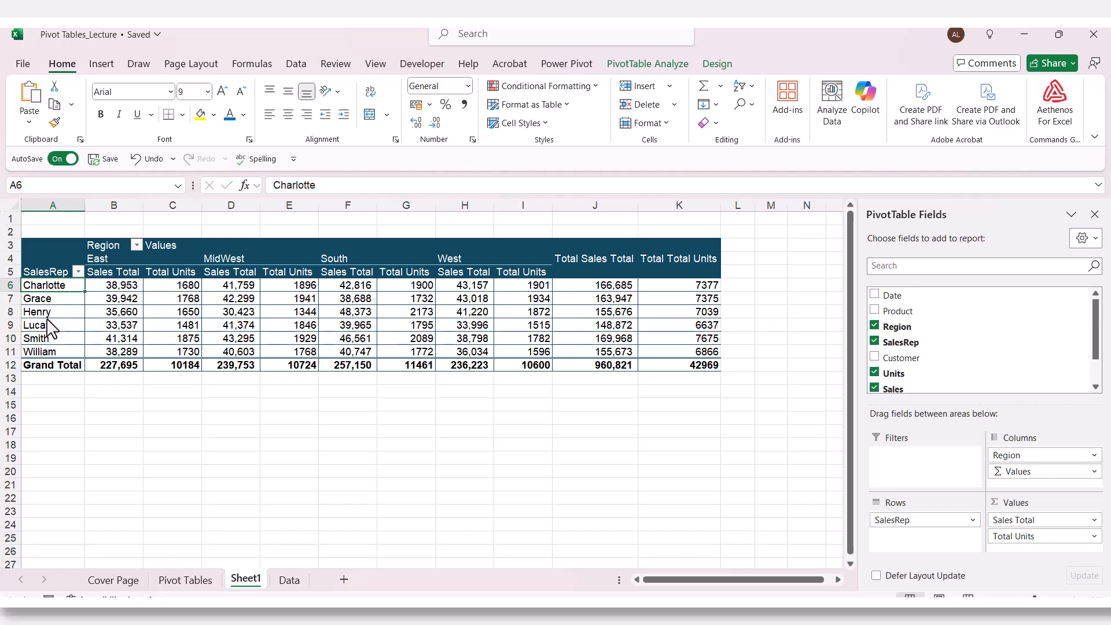
pyautogui.click(876, 310)
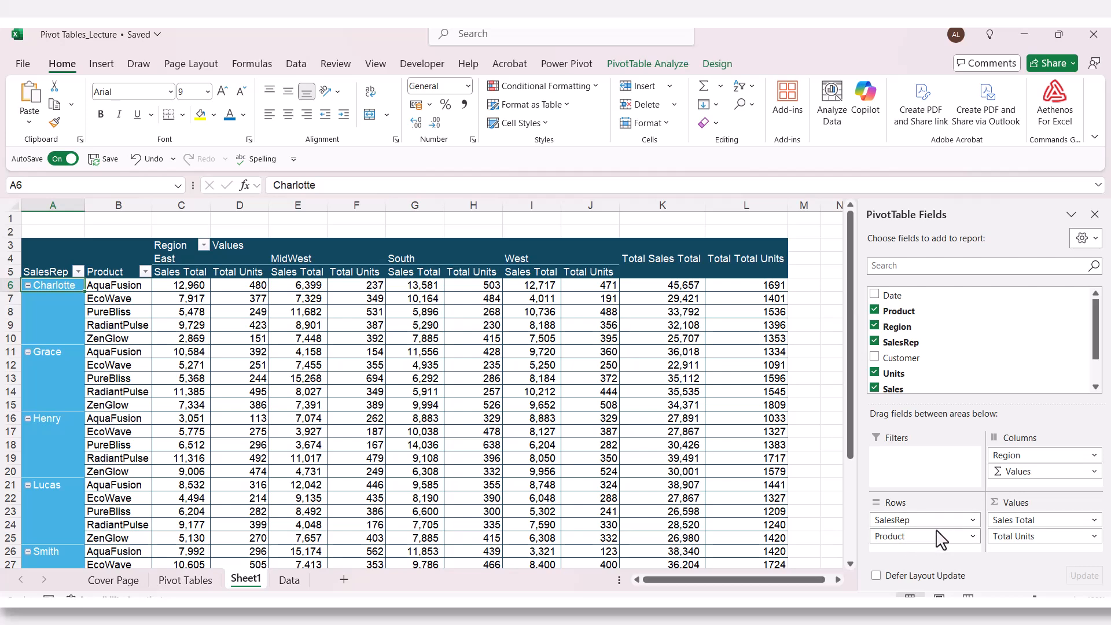
pyautogui.moveTo(924, 523); pyautogui.dragTo(926, 555)
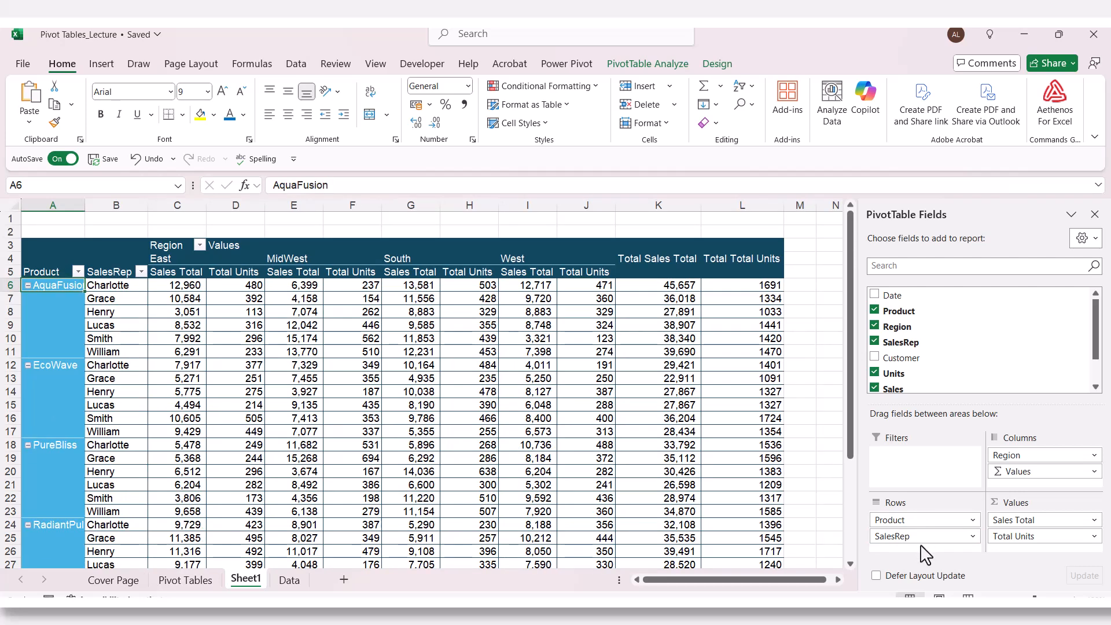
# Step: Examine how the pivot table groups the sales reps under each product
pyautogui.click(364, 396)
pyautogui.click(57, 303)
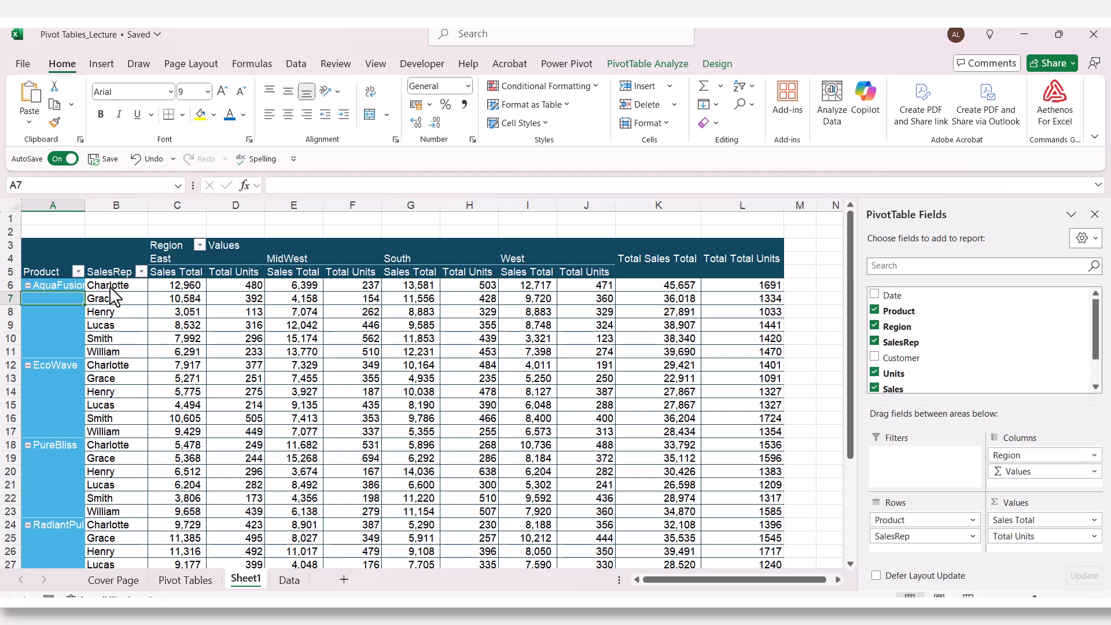
pyautogui.click(111, 290)
pyautogui.moveTo(110, 290); pyautogui.dragTo(110, 340)
pyautogui.click(229, 341)
pyautogui.click(60, 319)
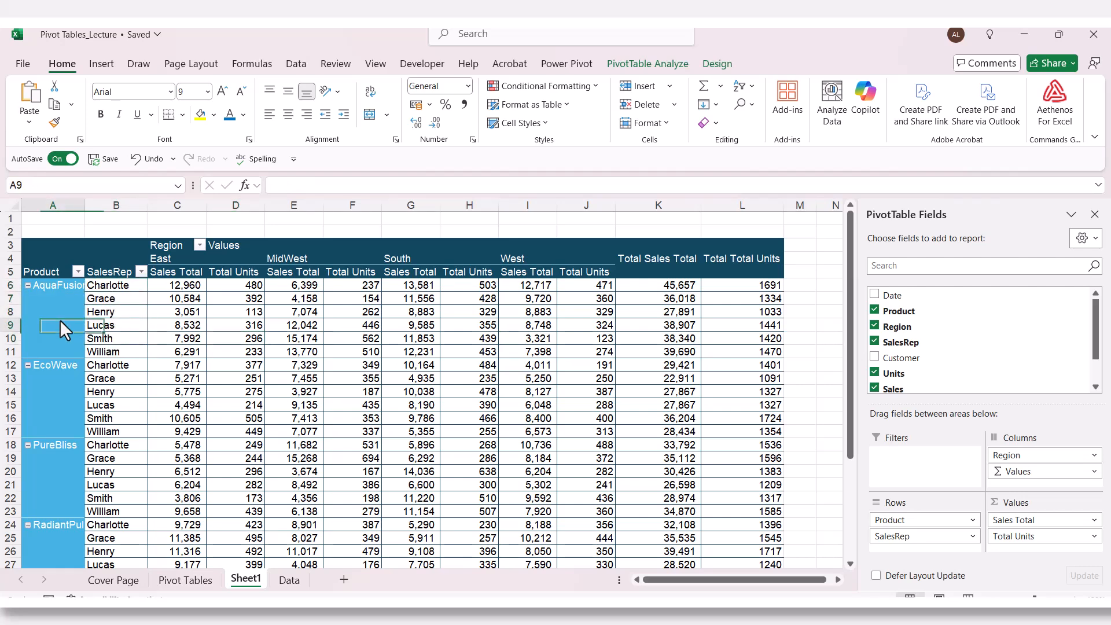
pyautogui.click(121, 324)
pyautogui.click(120, 323)
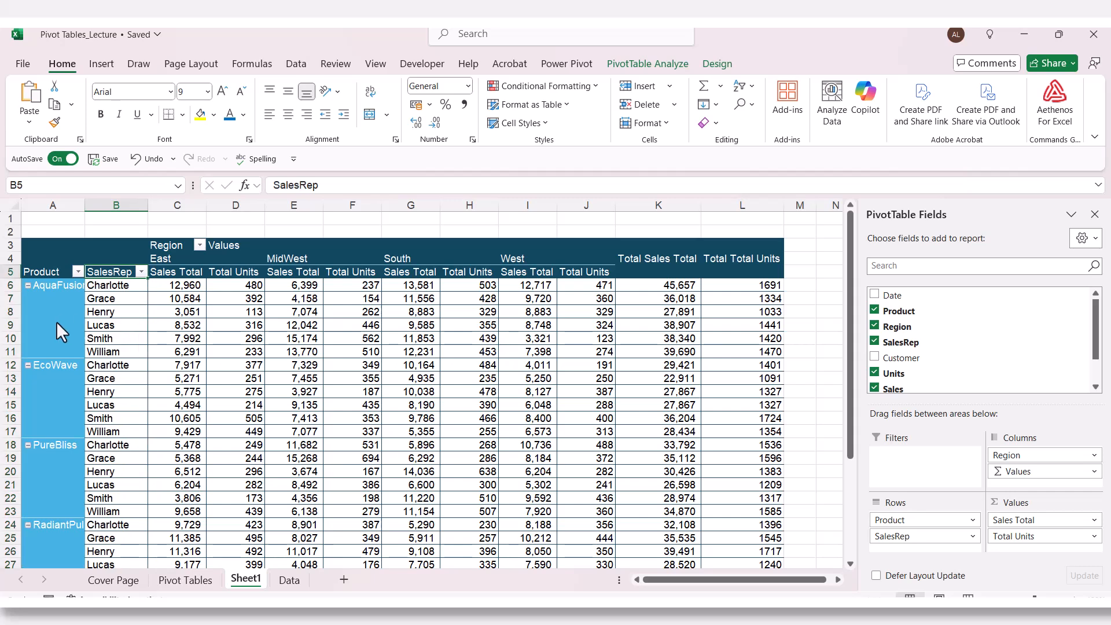
pyautogui.click(56, 321)
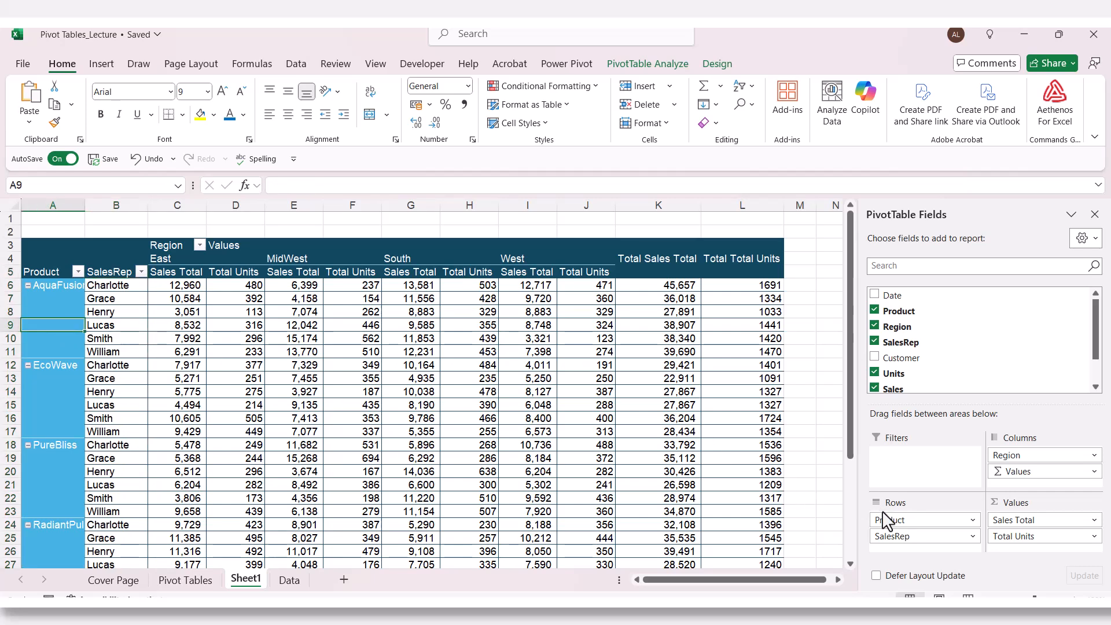
# Step: Add the Customer field to the pivot table and move it from the rows to the report filters
pyautogui.moveTo(508, 452)
pyautogui.moveTo(553, 410)
pyautogui.click(875, 357)
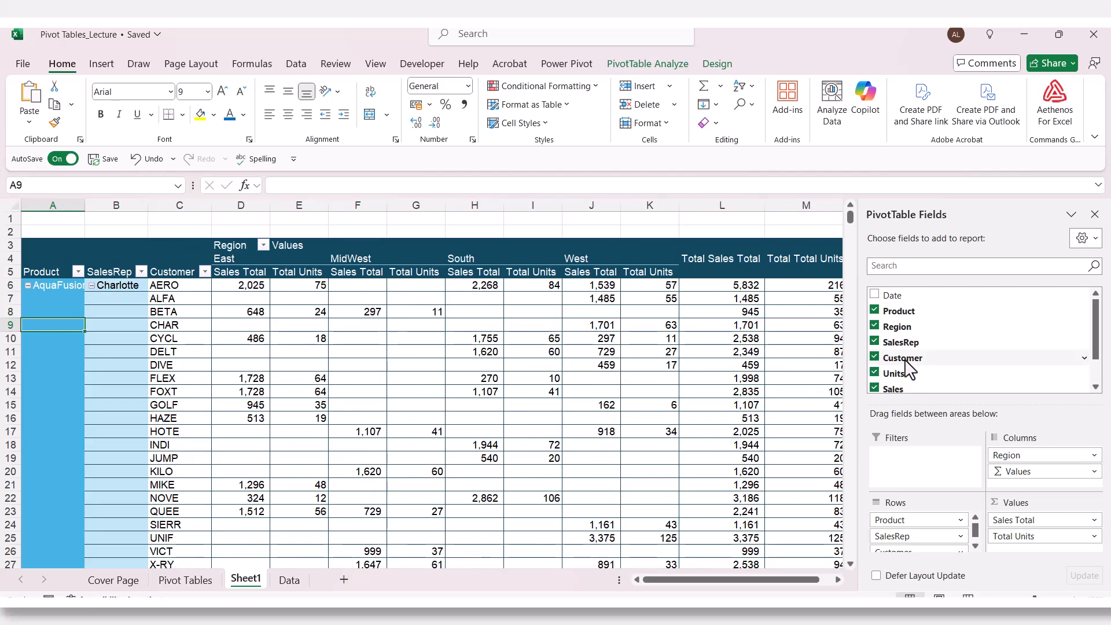
pyautogui.scroll(-1, 920, 526)
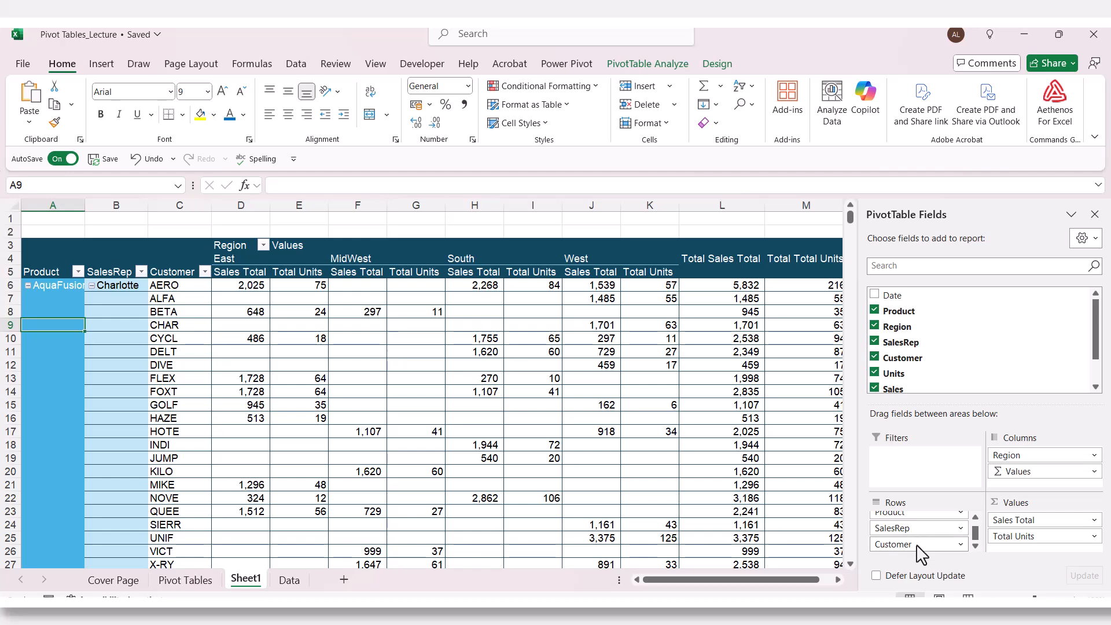
pyautogui.moveTo(918, 550); pyautogui.dragTo(924, 471)
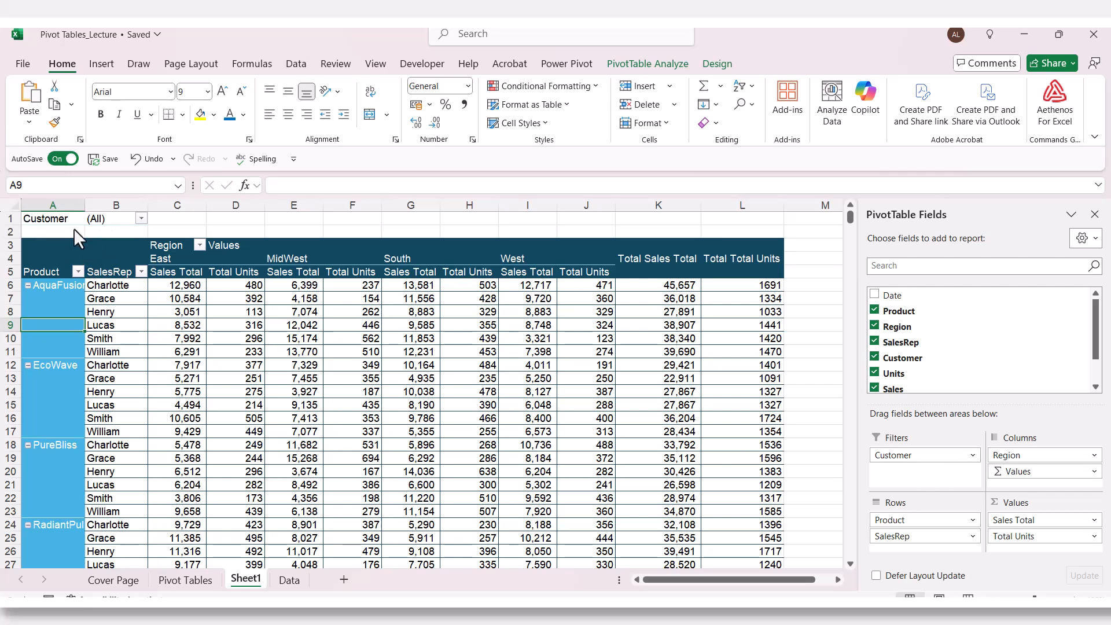
# Step: Browse the customers in the pivot table's Customer report filter and filter the report to AERO only
pyautogui.click(141, 218)
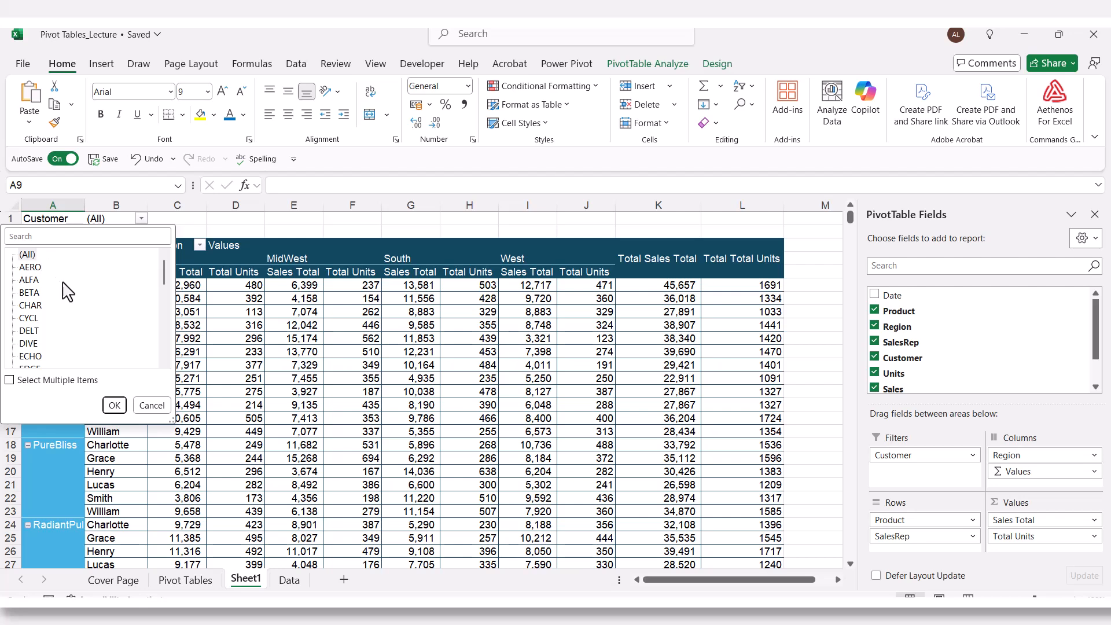
pyautogui.scroll(-3, 90, 321)
pyautogui.scroll(-6, 102, 318)
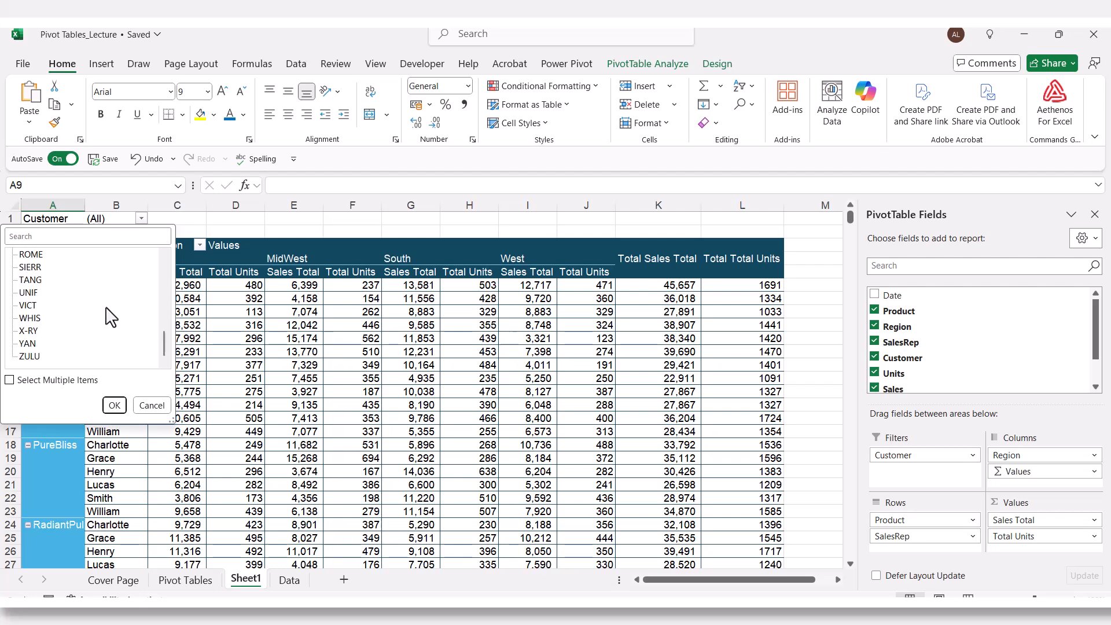
pyautogui.scroll(9, 110, 317)
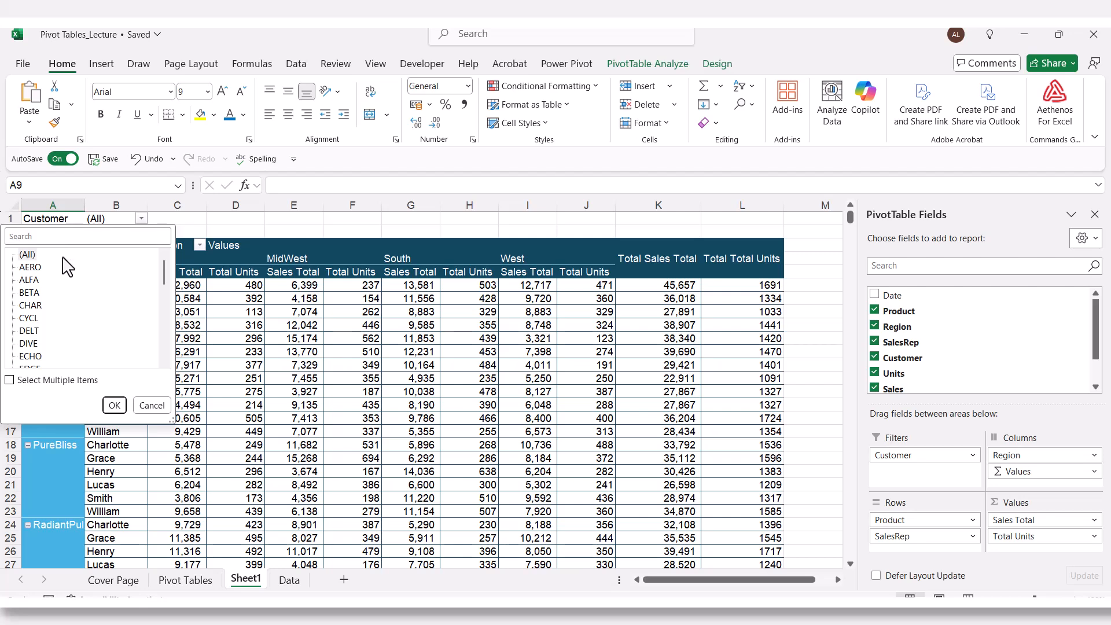
pyautogui.click(30, 268)
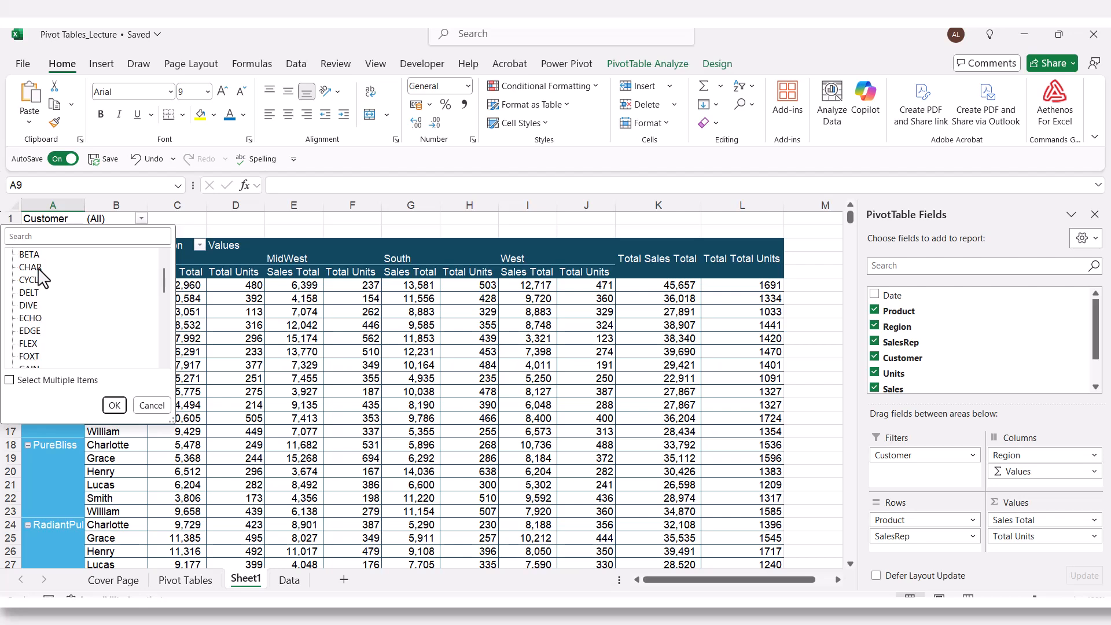
pyautogui.click(114, 405)
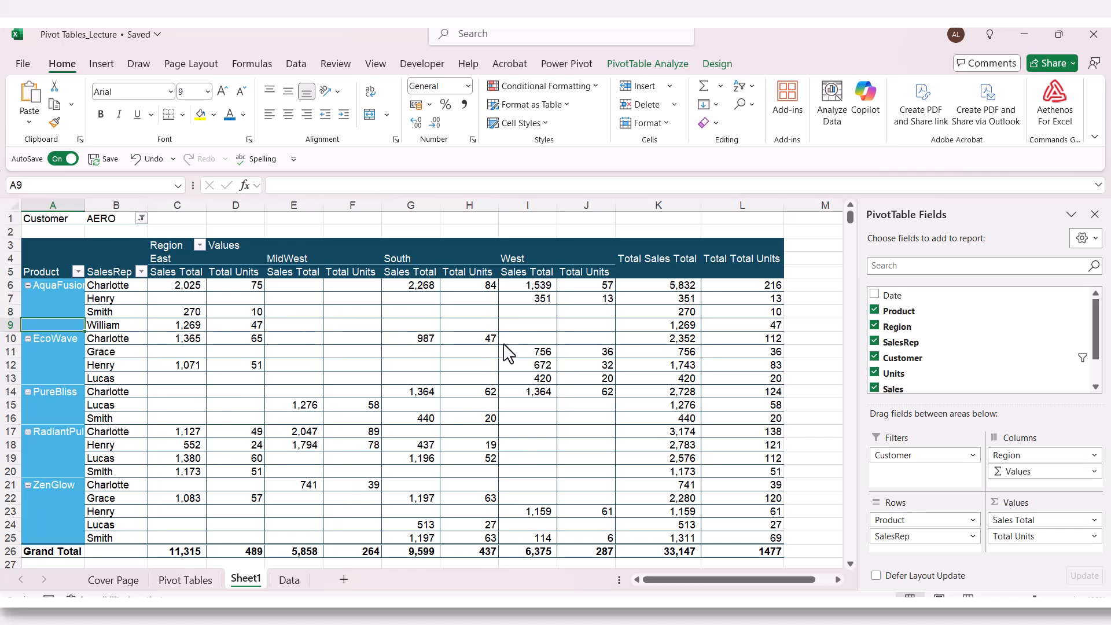
# Step: Allow multiple selections in the Customer report filter and include ALFA and BETA along with AERO
pyautogui.click(141, 218)
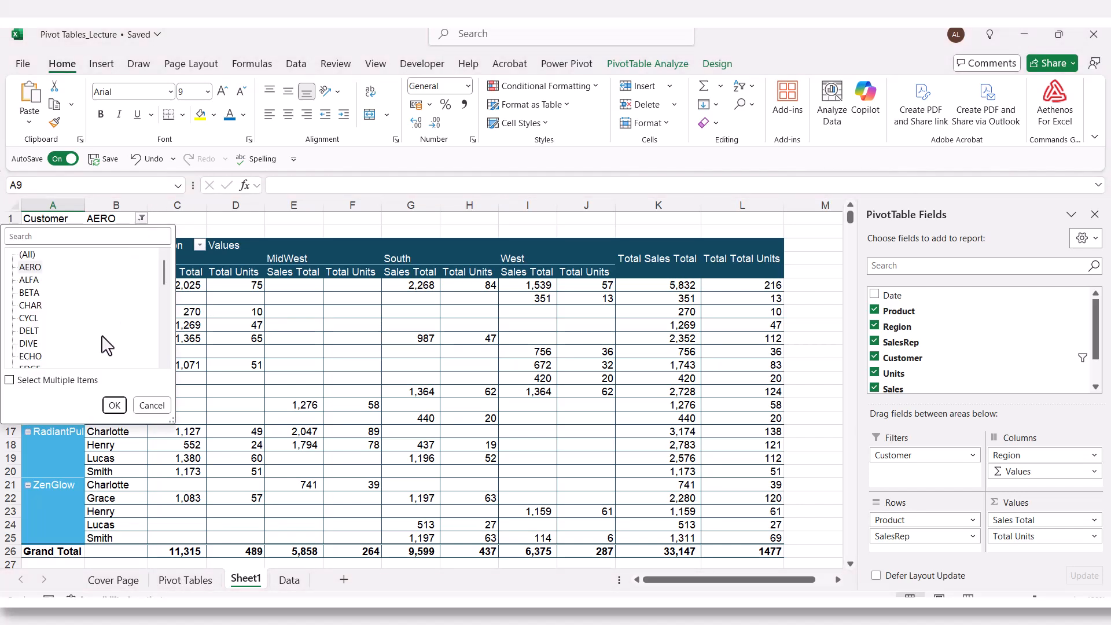
pyautogui.click(9, 380)
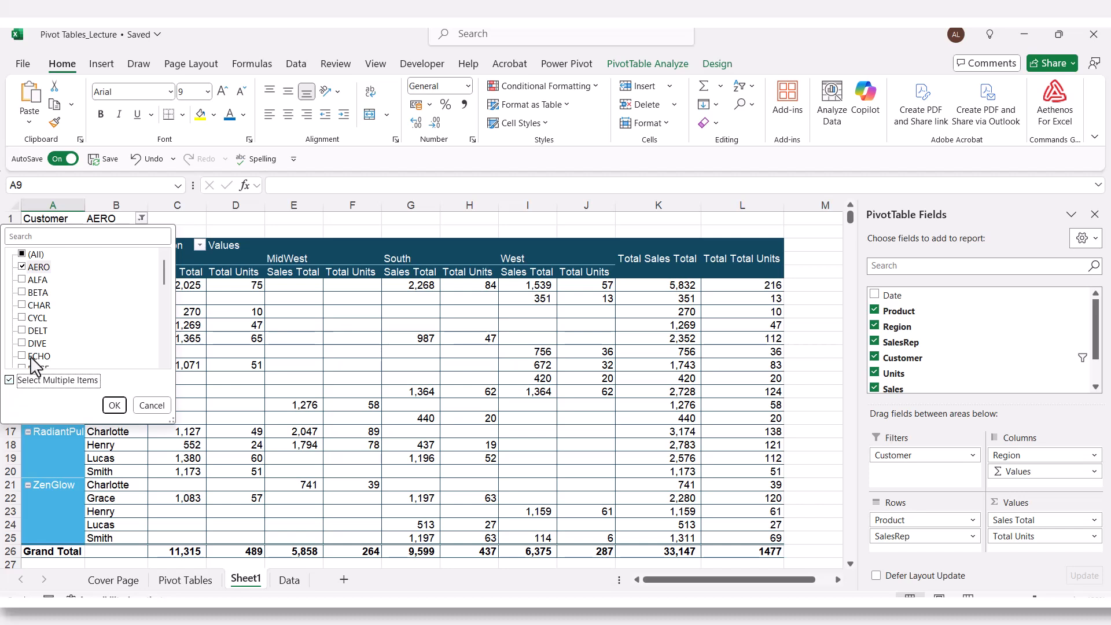
pyautogui.click(25, 280)
pyautogui.click(23, 293)
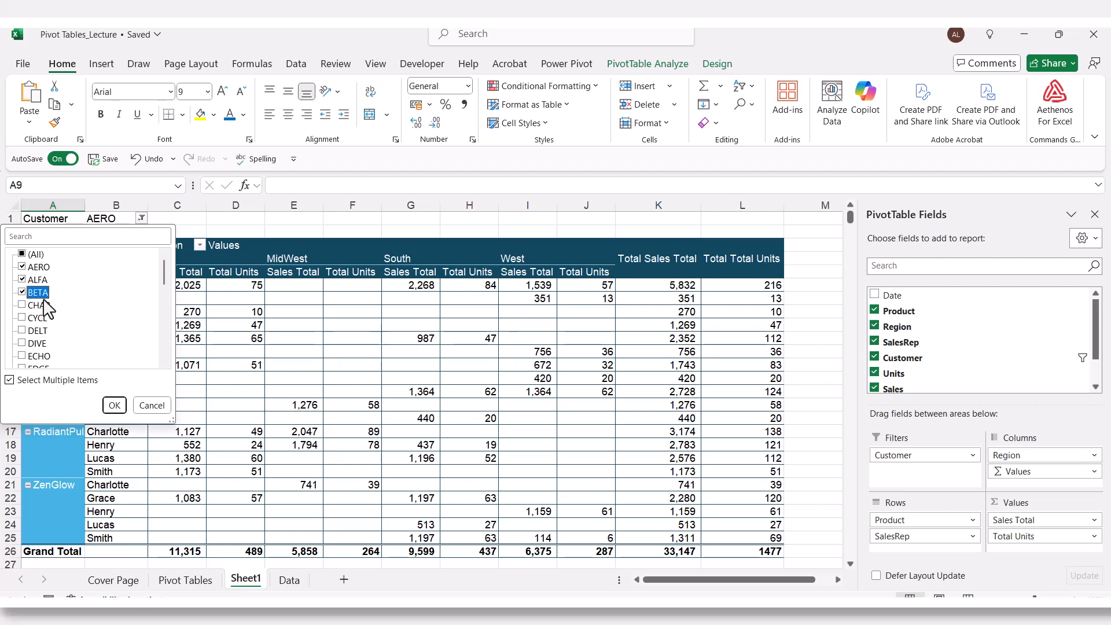
pyautogui.click(114, 405)
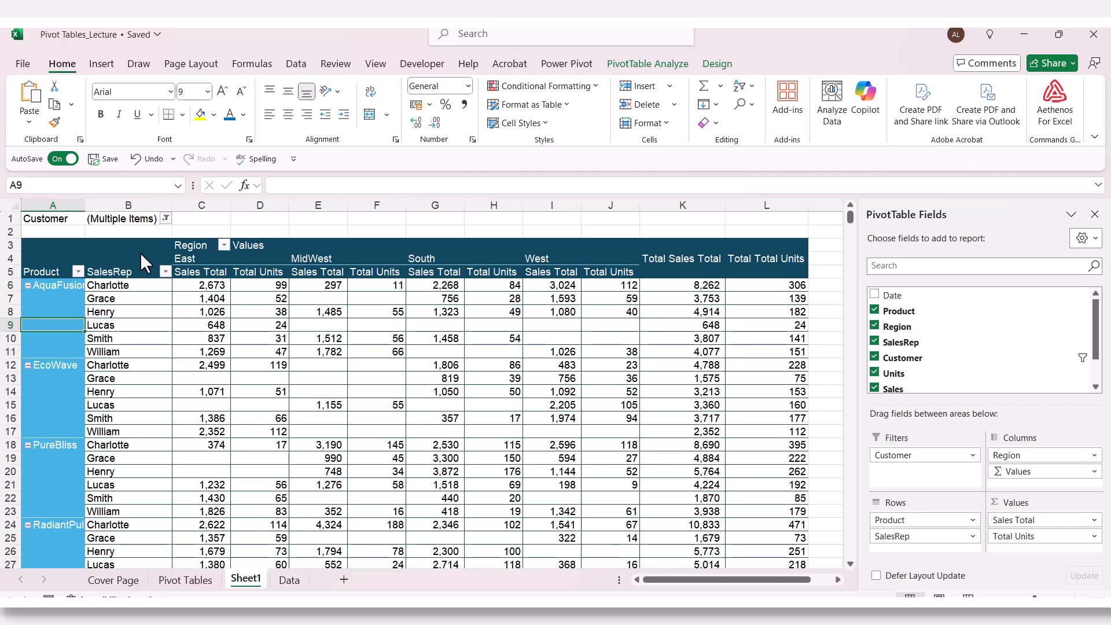
# Step: Remove the Customer field from the pivot table's report filters and select a sales value in the table
pyautogui.moveTo(398, 344)
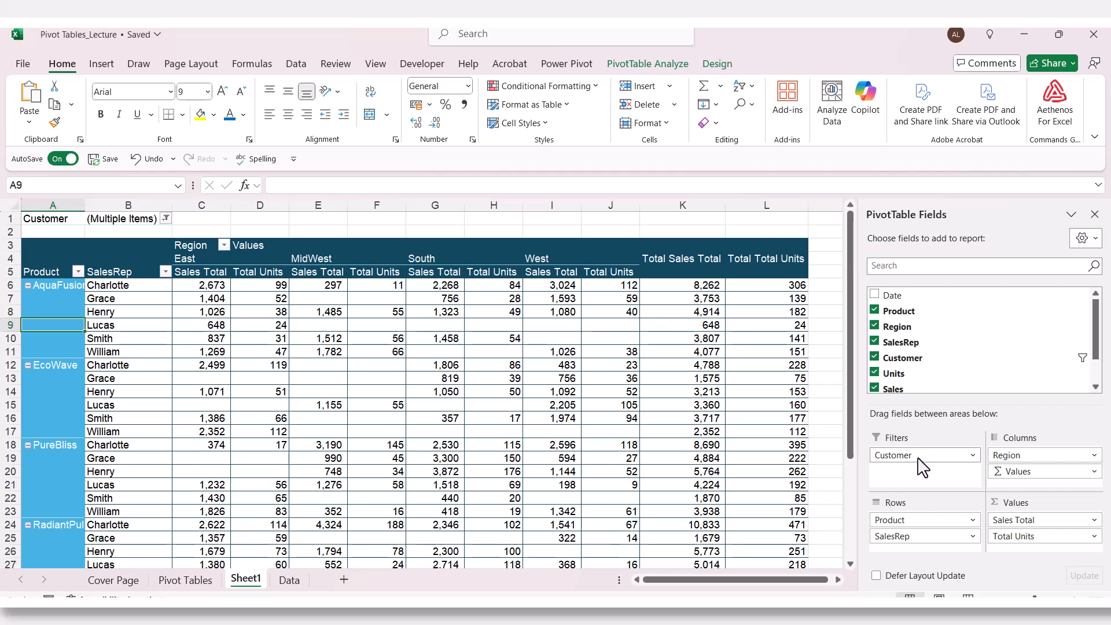
pyautogui.moveTo(927, 462); pyautogui.dragTo(933, 377)
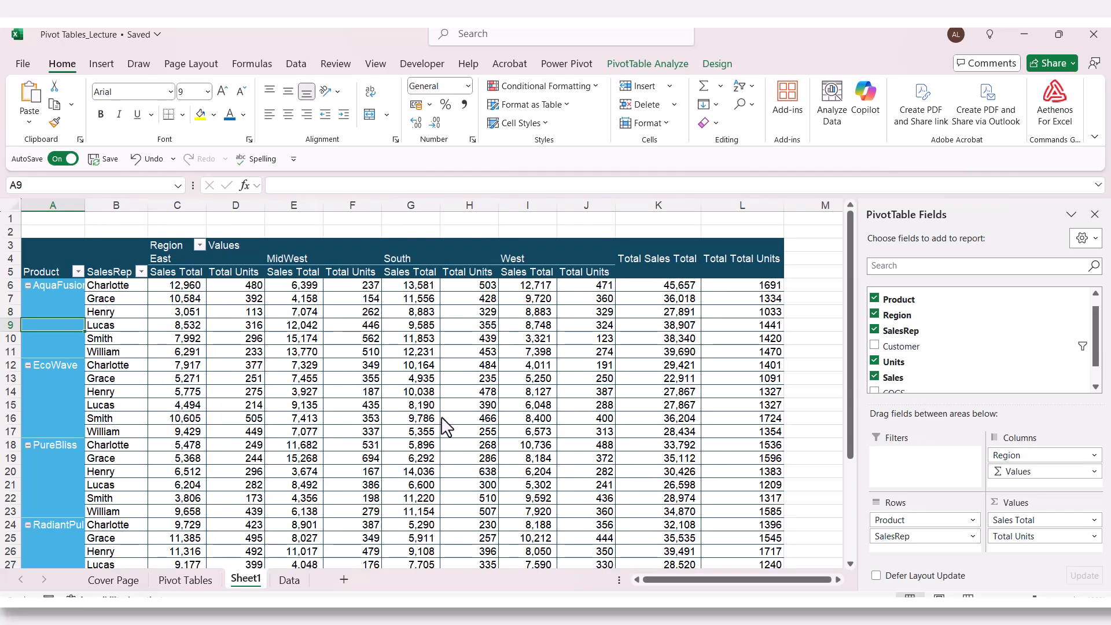
pyautogui.click(428, 342)
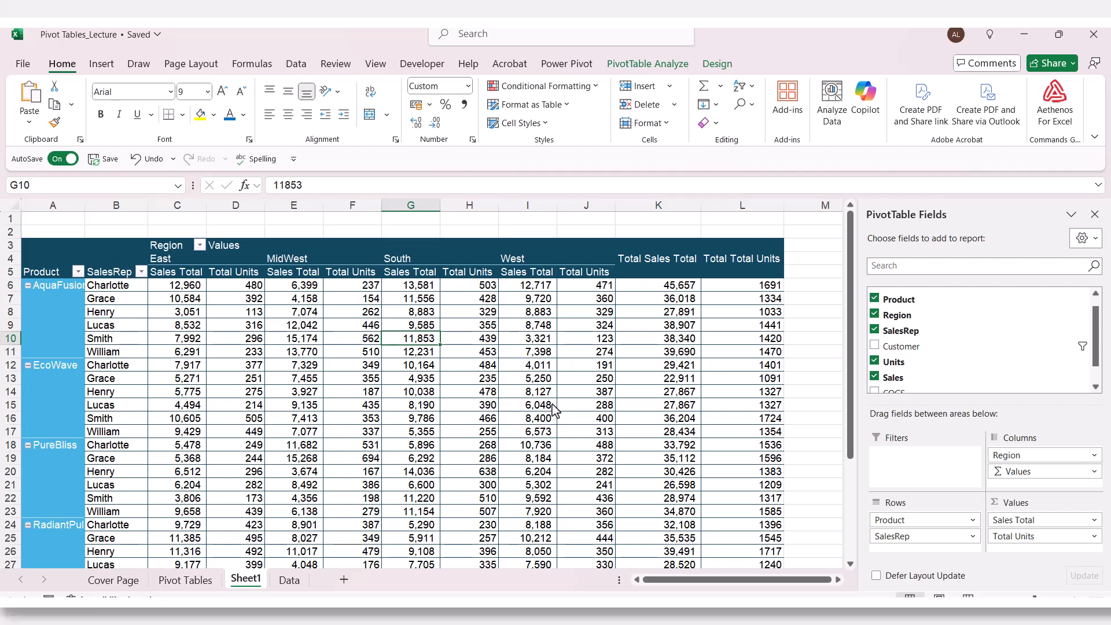